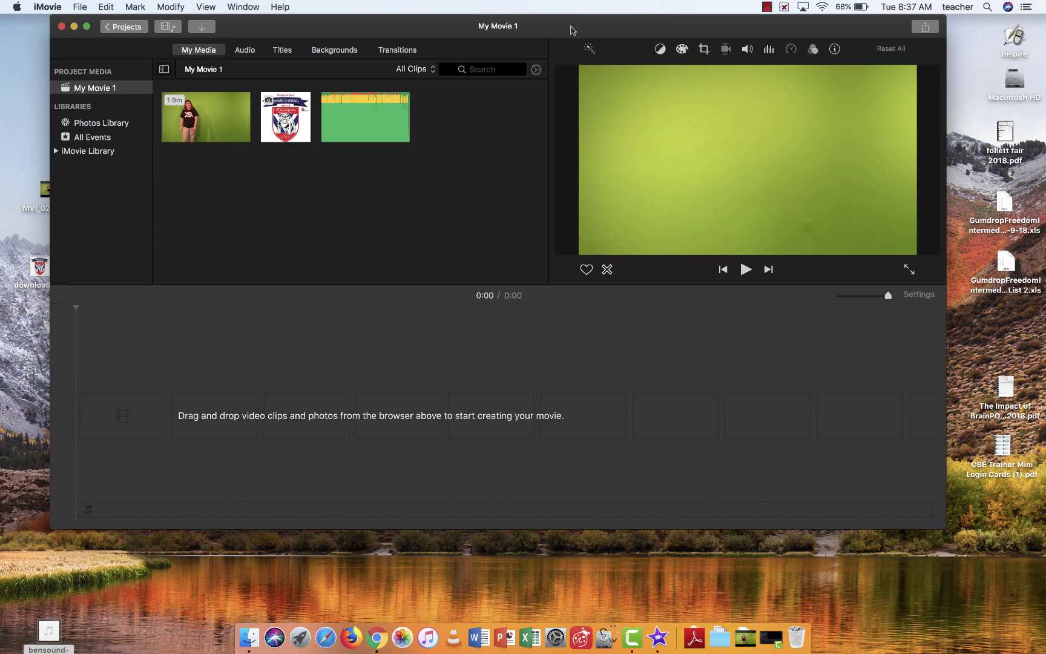
# Enlarge the movie project window and reposition it so the whole window fits on the screen
pyautogui.moveTo(570, 30); pyautogui.dragTo(577, 26)
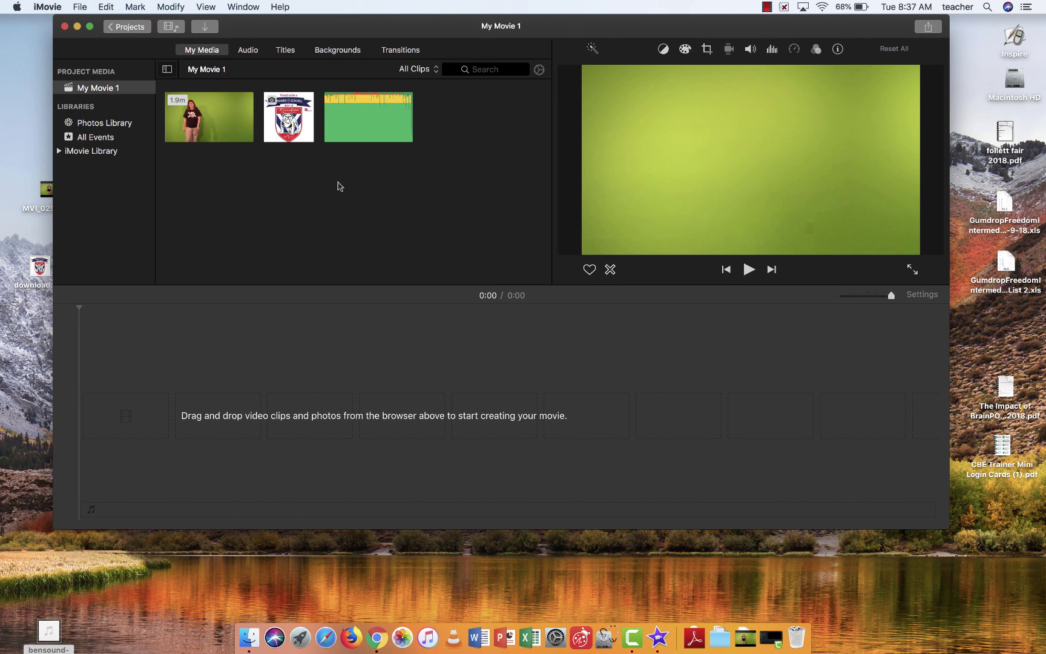
pyautogui.click(224, 319)
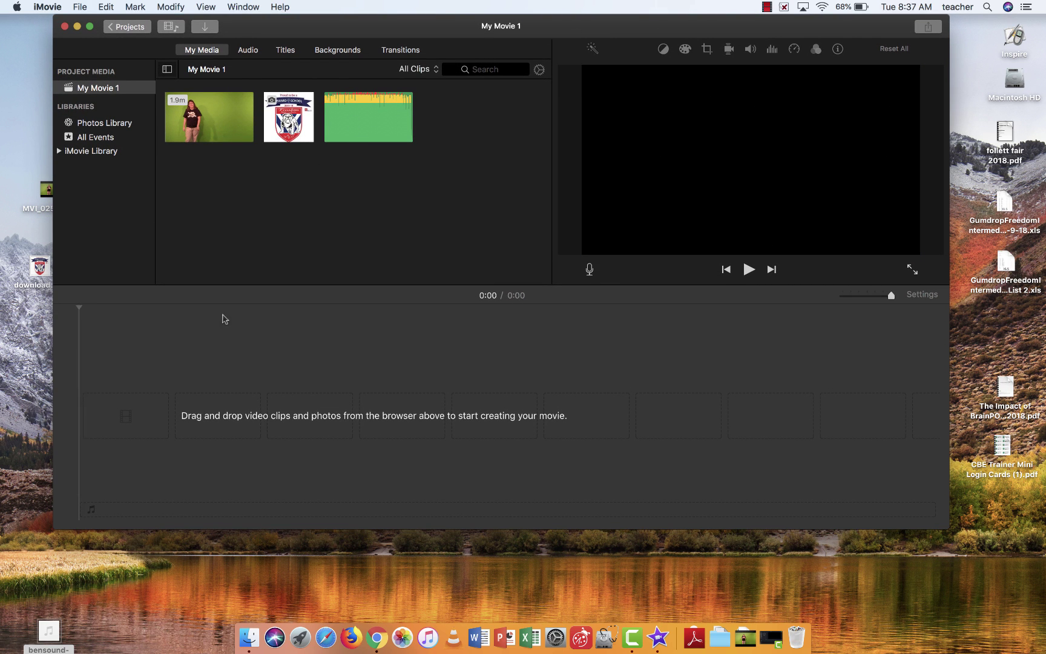
pyautogui.moveTo(567, 26); pyautogui.dragTo(554, 23)
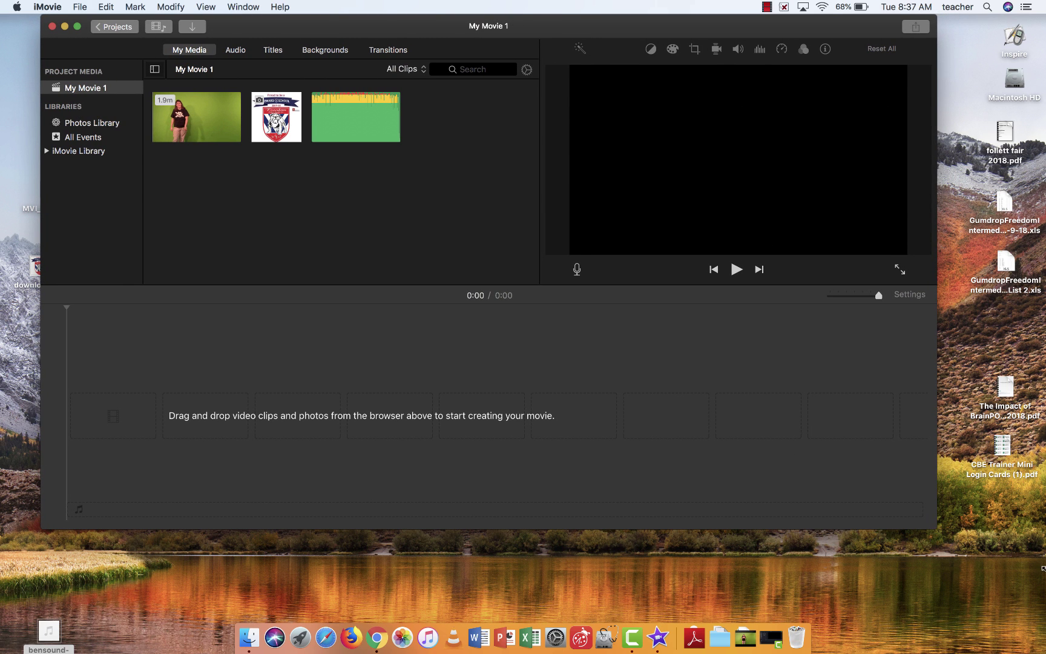
pyautogui.moveTo(1042, 568); pyautogui.dragTo(1045, 582)
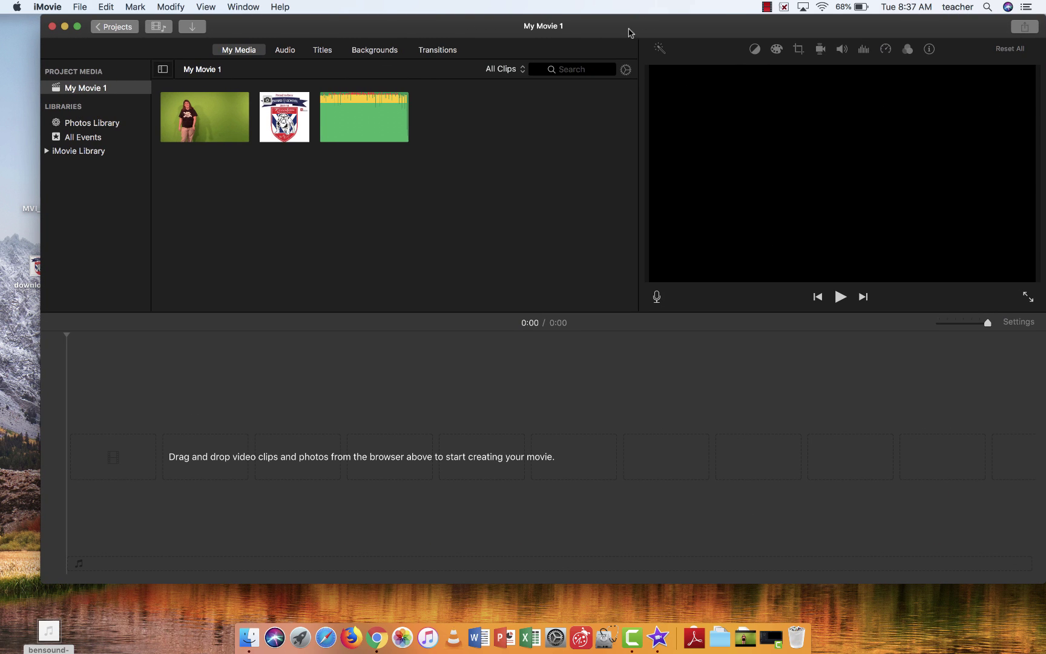
pyautogui.moveTo(630, 33); pyautogui.dragTo(599, 33)
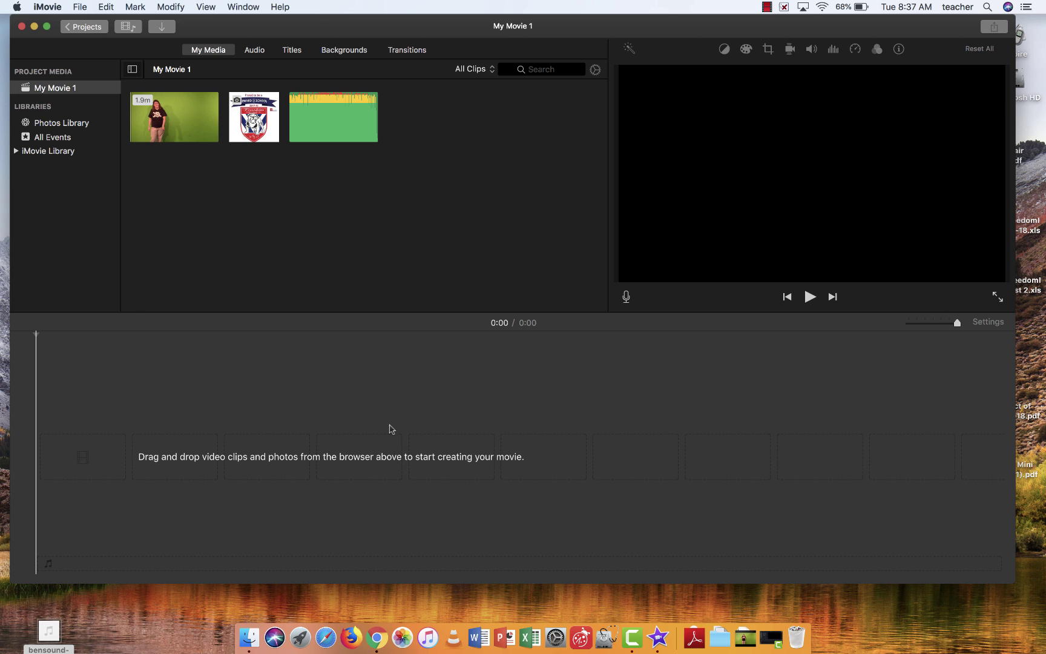
# Add the school logo image to the empty timeline and set its crop style to Fit so the whole logo shows
pyautogui.moveTo(255, 120); pyautogui.dragTo(91, 390)
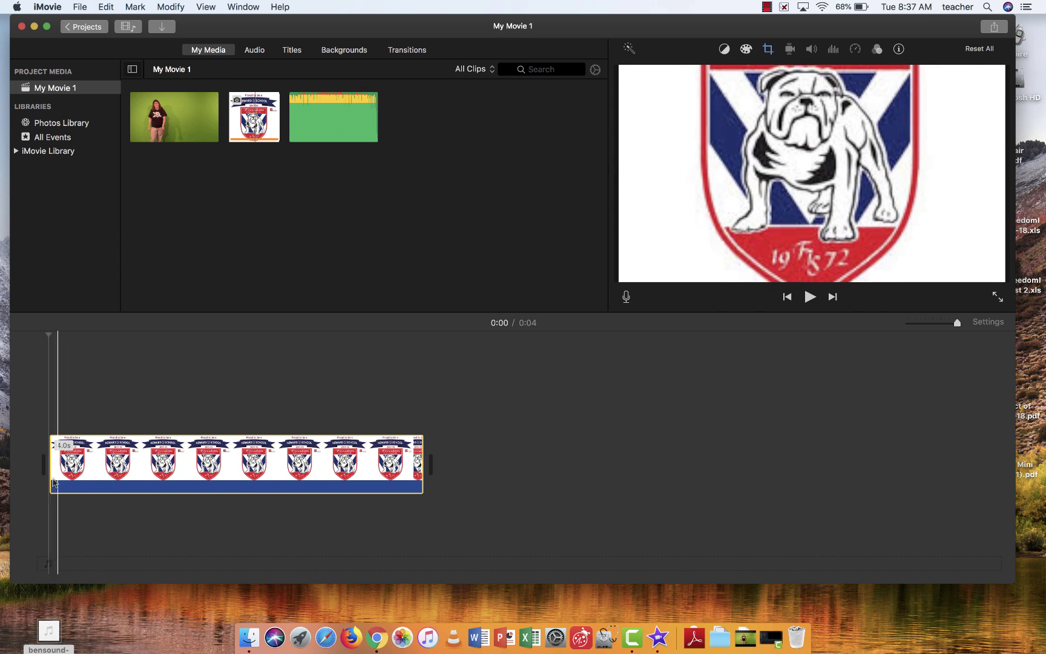
pyautogui.press('space')
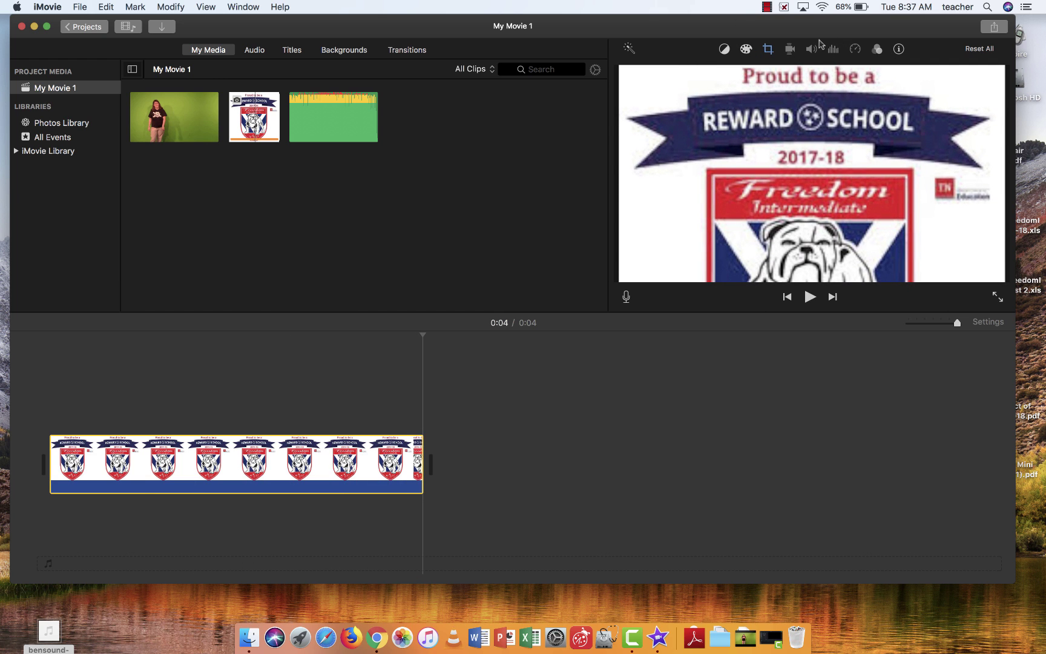
pyautogui.click(768, 50)
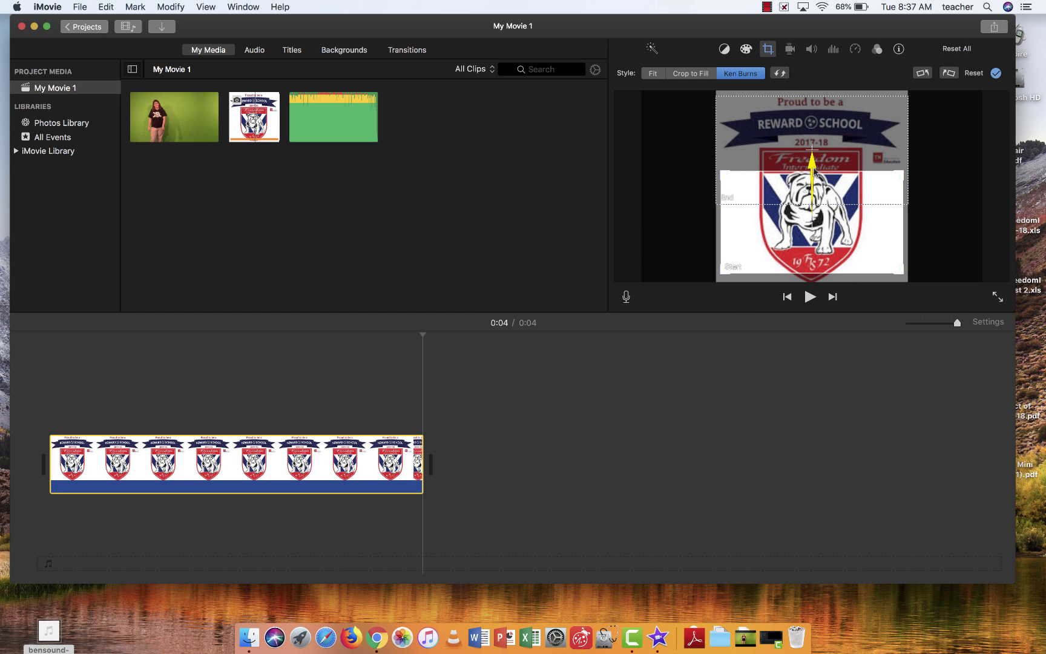
pyautogui.moveTo(814, 173); pyautogui.dragTo(815, 235)
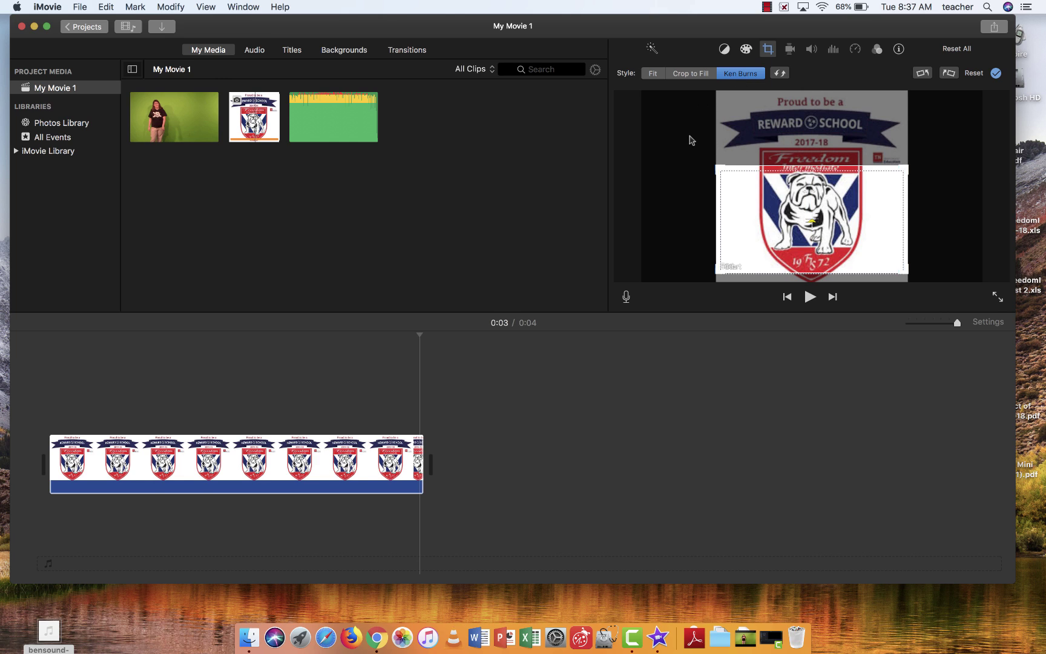
pyautogui.click(690, 74)
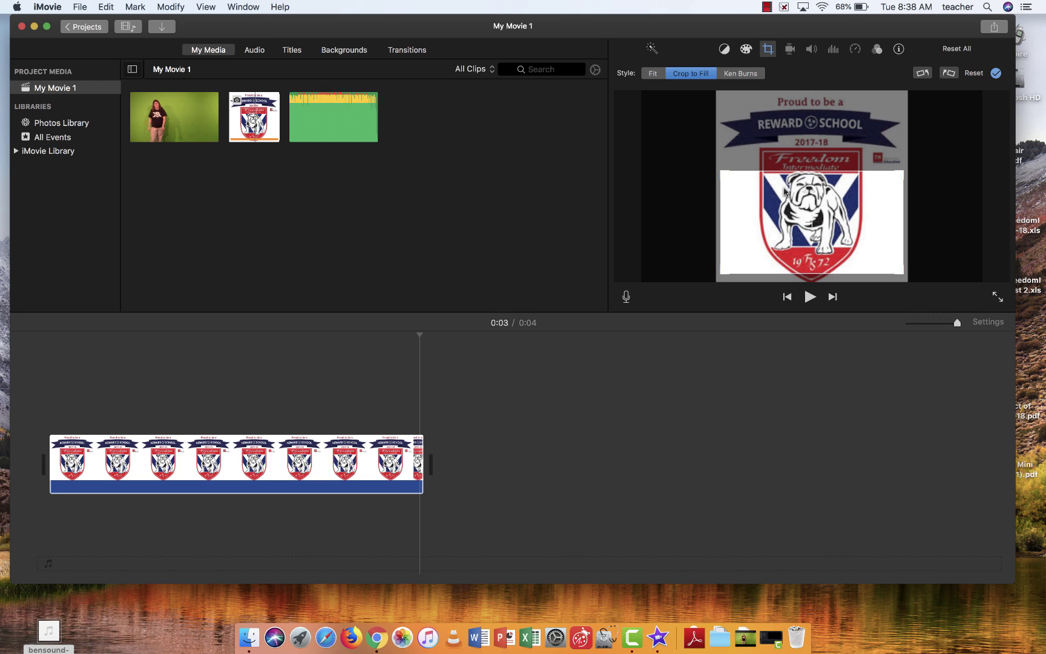
pyautogui.click(656, 73)
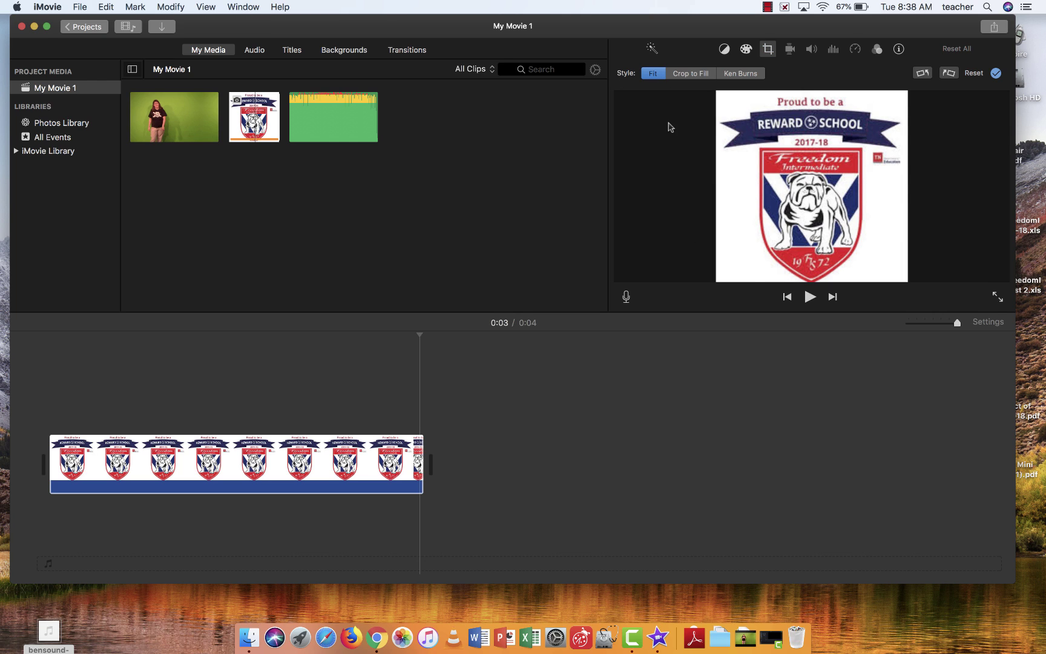
pyautogui.click(51, 362)
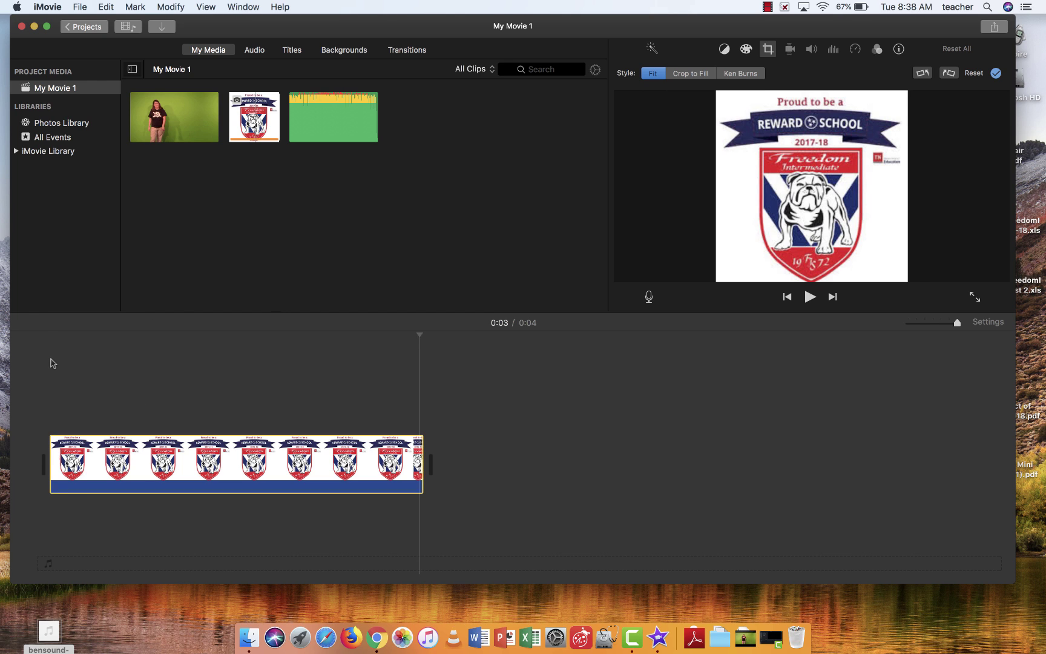
pyautogui.press('space')
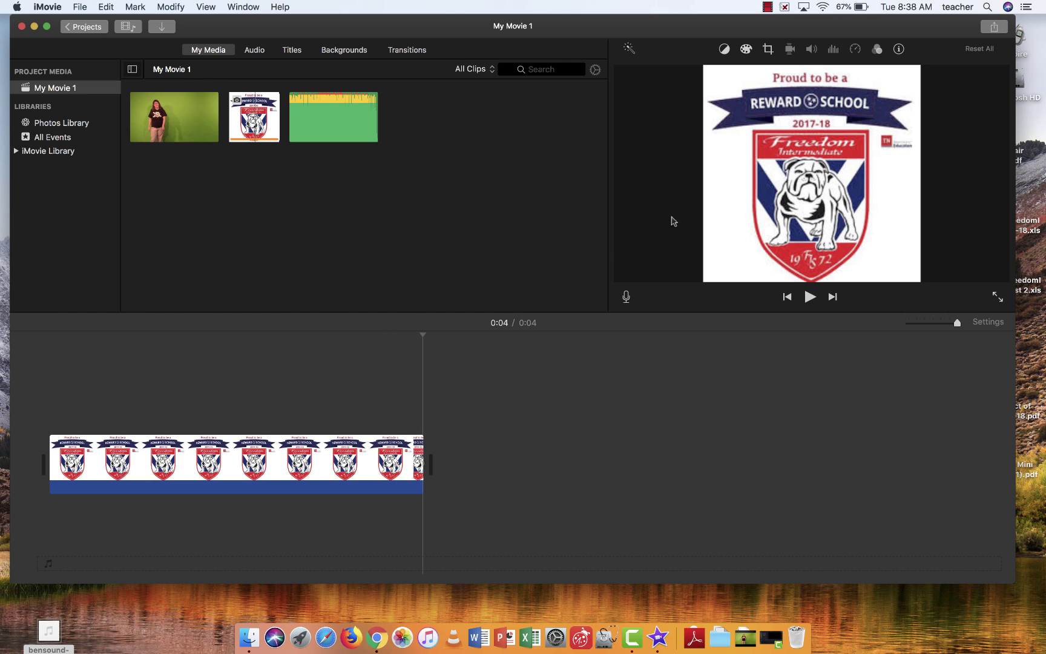
# Shorten the logo clip in the timeline to about 2.5 seconds by trimming its end
pyautogui.click(101, 461)
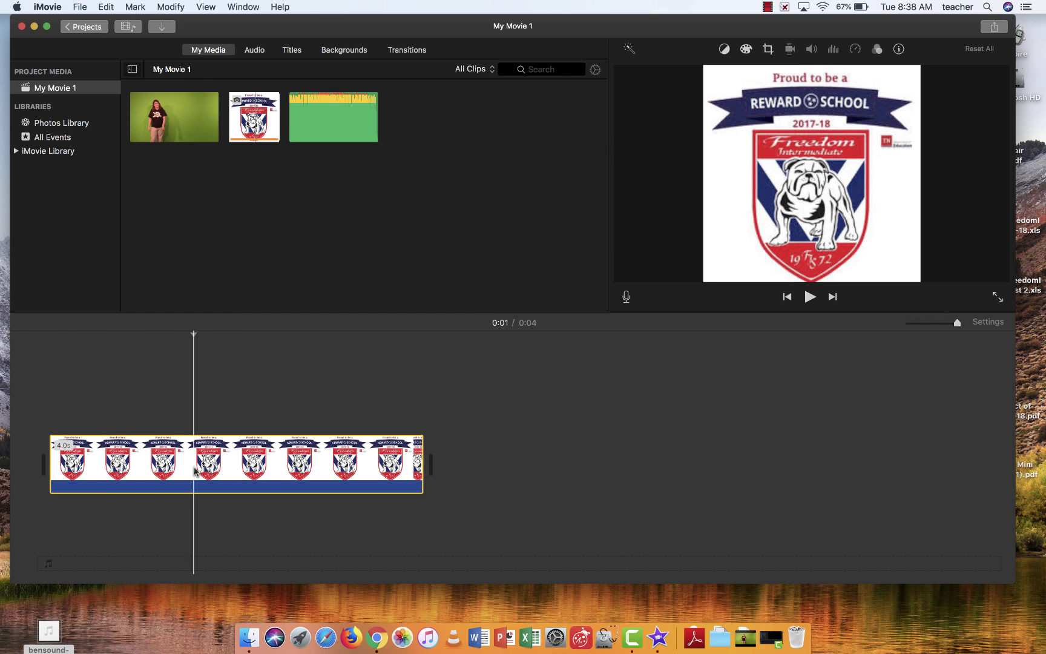
pyautogui.click(551, 481)
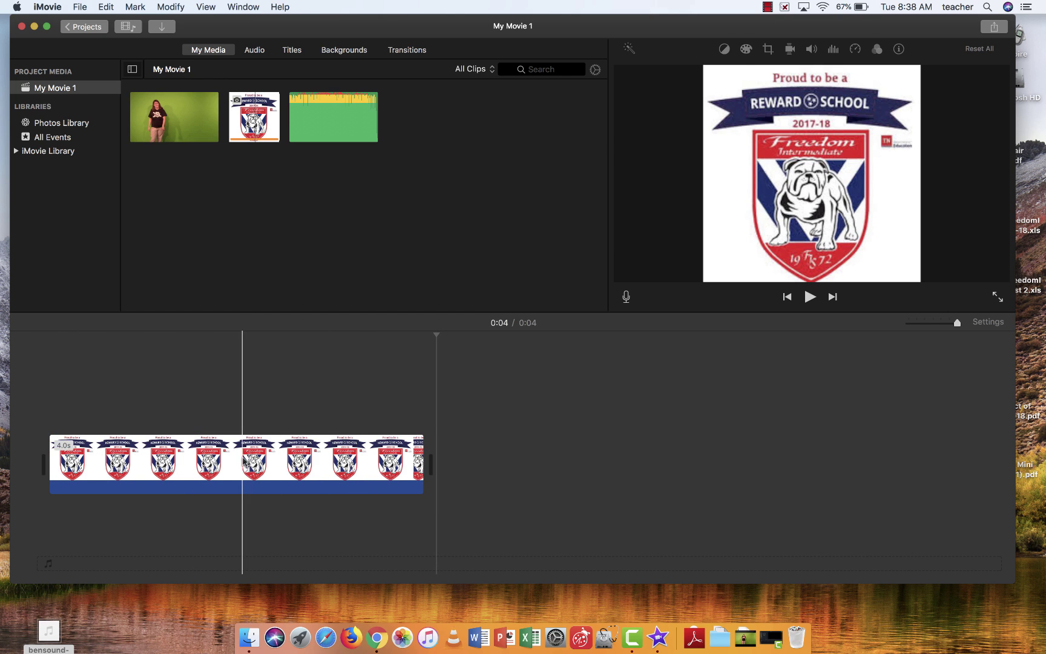
pyautogui.click(245, 460)
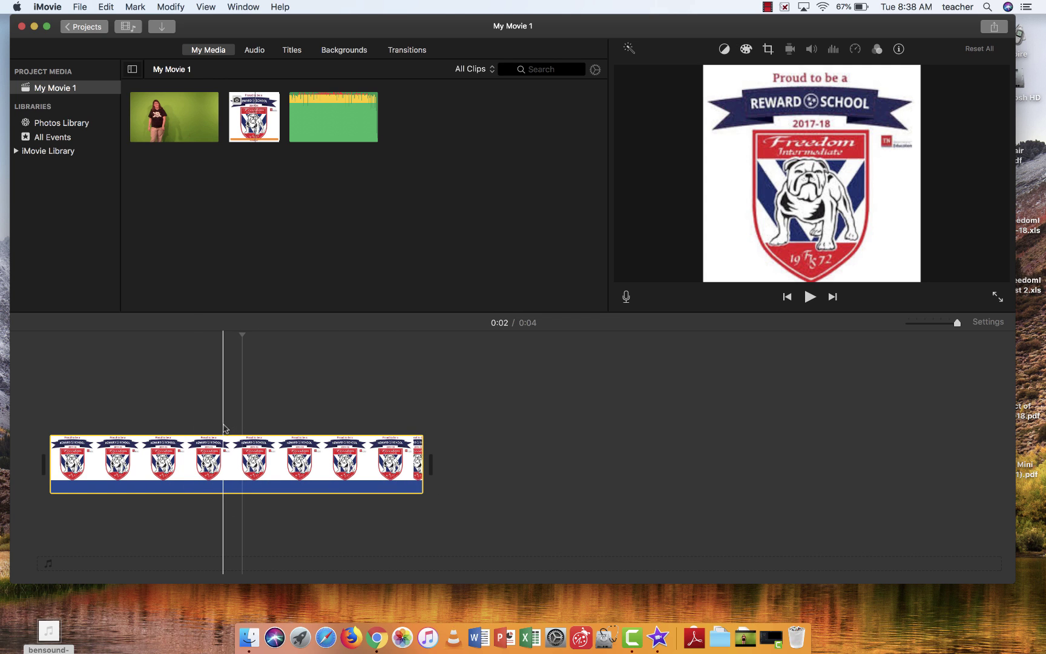
pyautogui.click(402, 460)
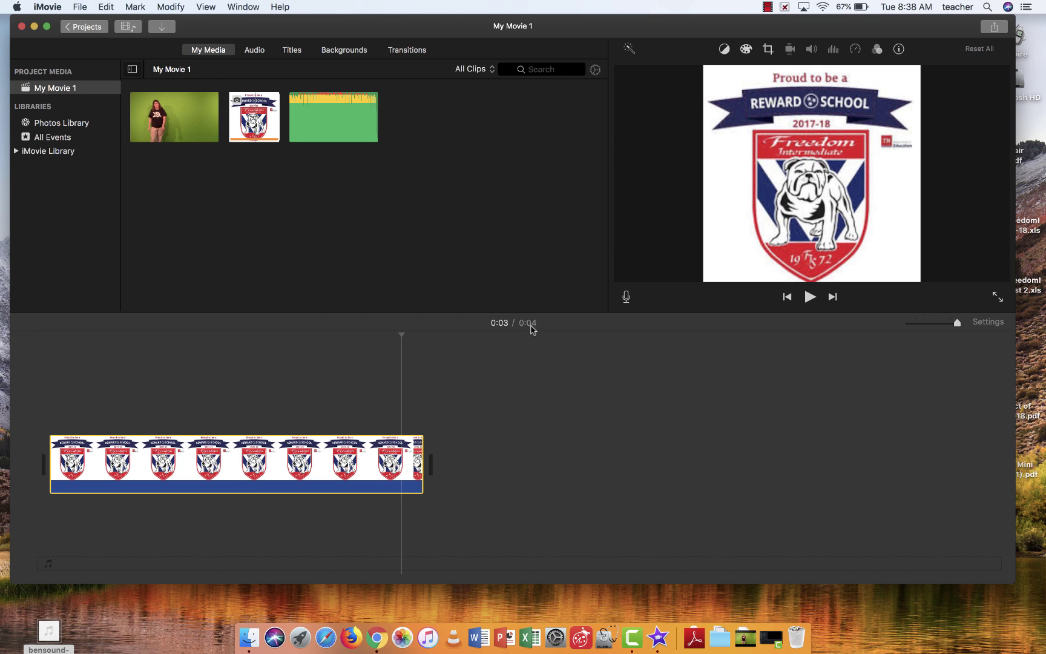
pyautogui.moveTo(417, 444); pyautogui.dragTo(276, 438)
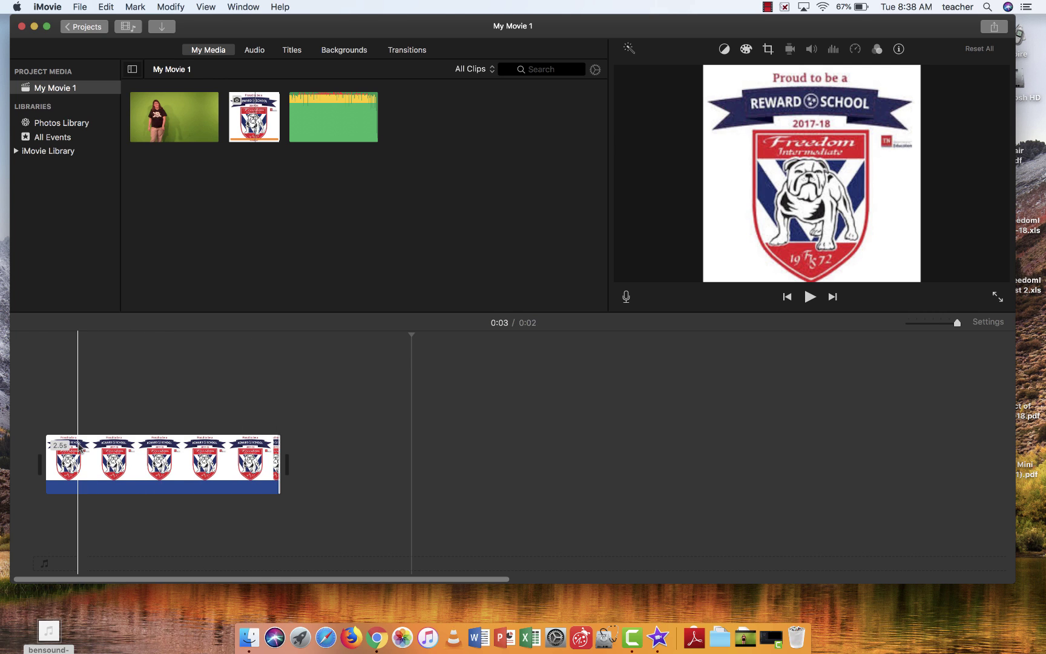
# Play the shortened logo clip from its beginning to check how long it stays on screen
pyautogui.press('space')
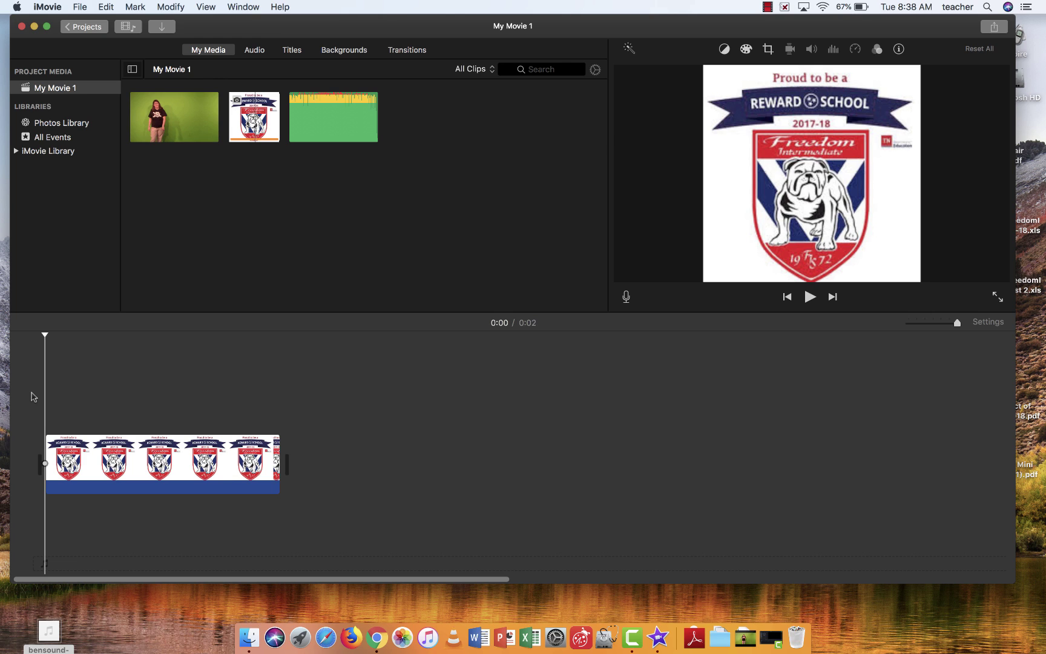
pyautogui.press('space')
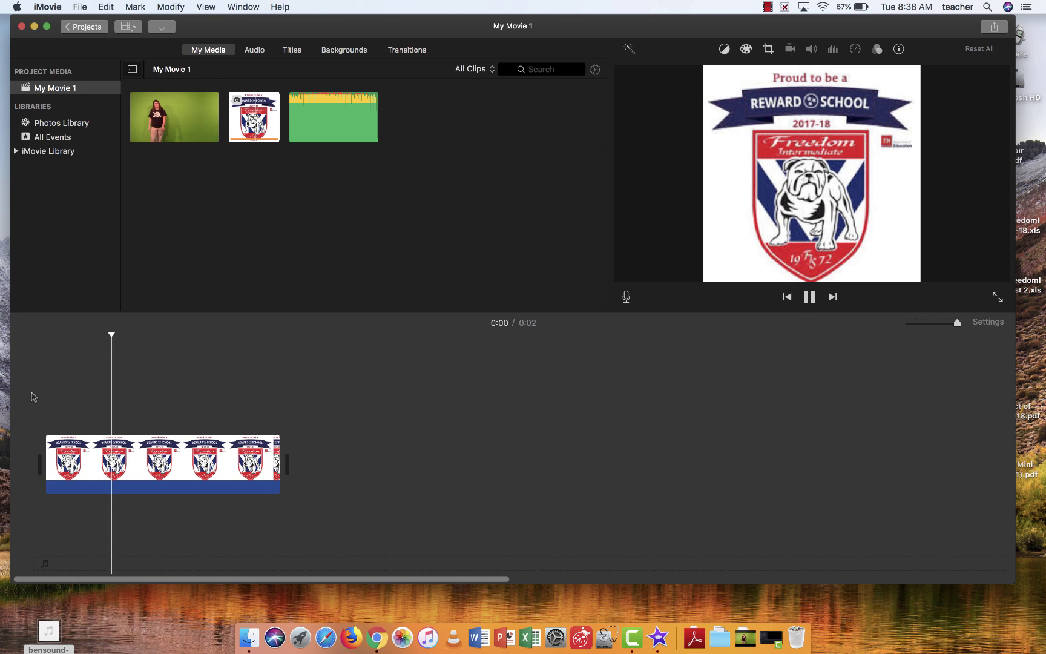
pyautogui.press('space')
pyautogui.press('space')
pyautogui.press('space')
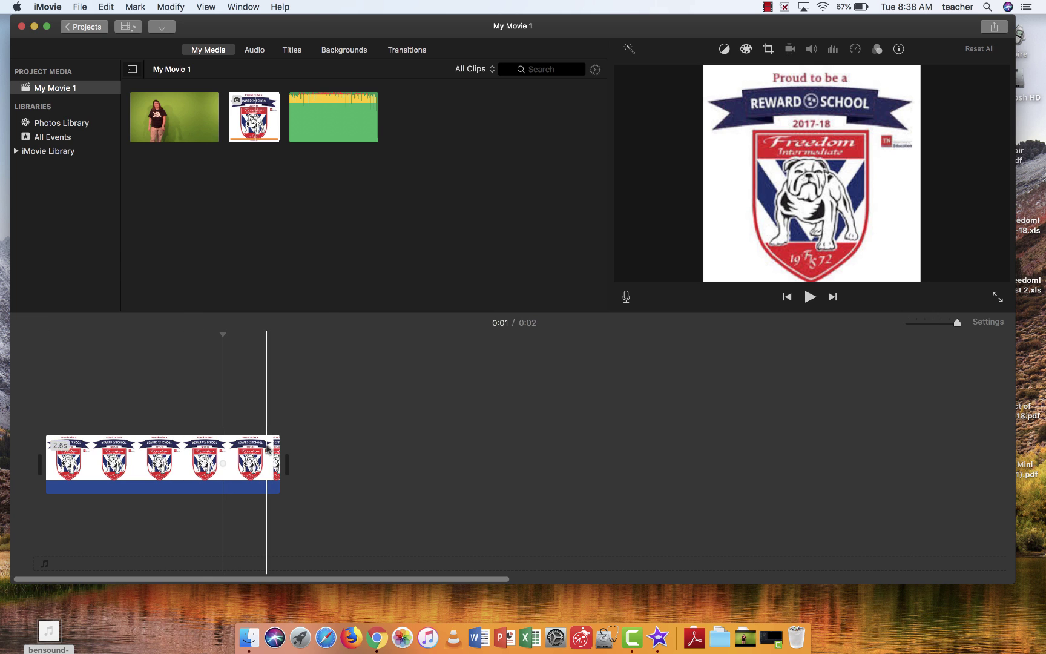
# Add the green-screen video to the timeline after the logo clip and preview its opening with the sound volume raised
pyautogui.moveTo(166, 126); pyautogui.dragTo(291, 460)
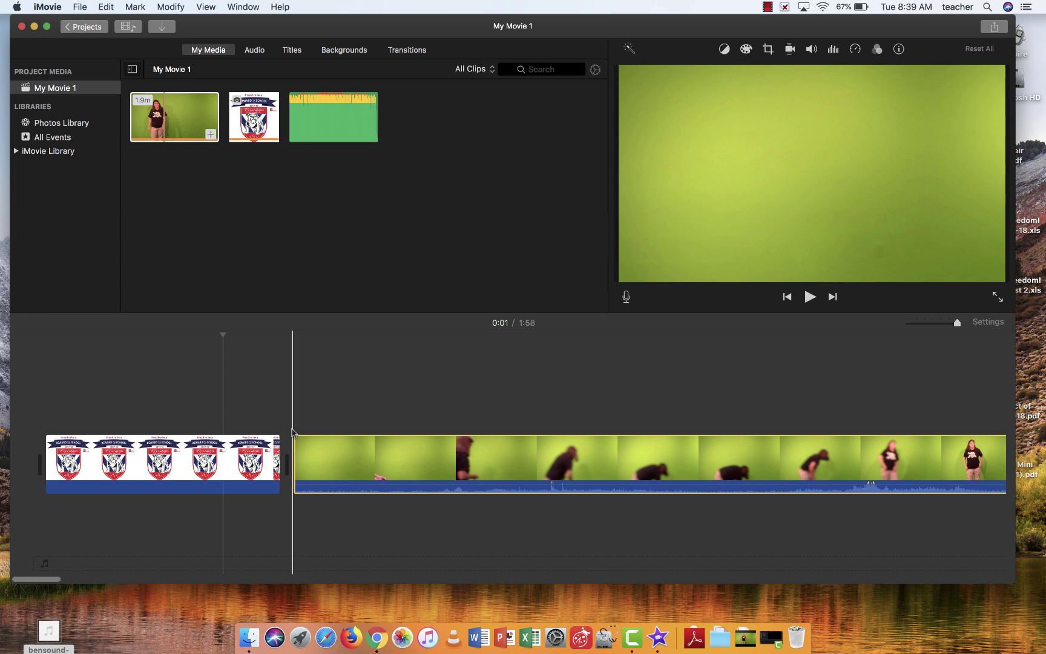
pyautogui.press('space')
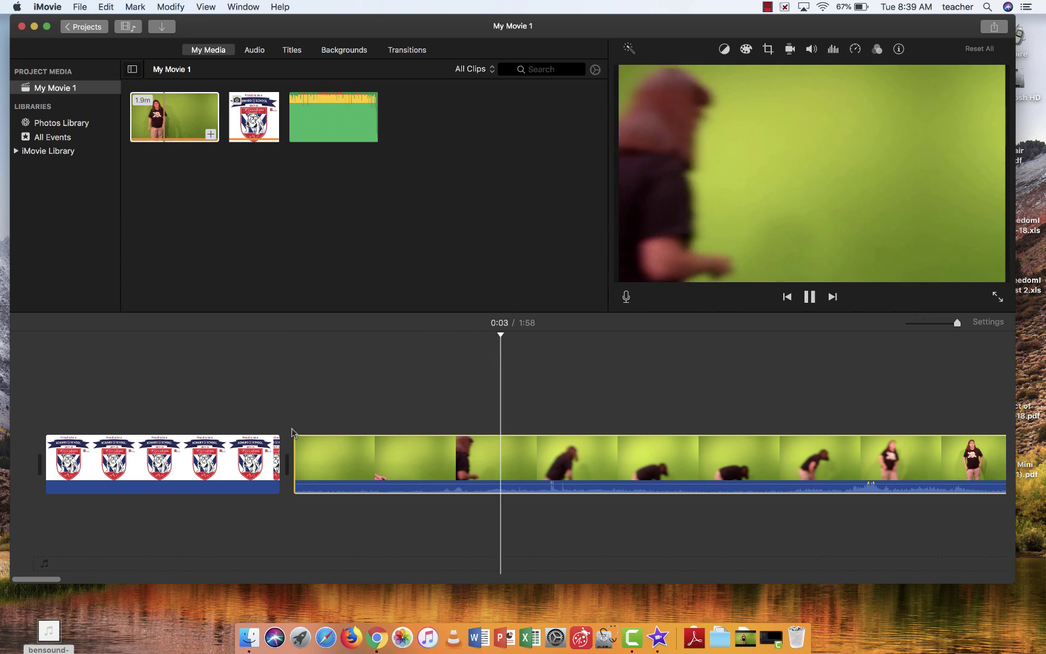
pyautogui.press('XF86AudioRaiseVolume')
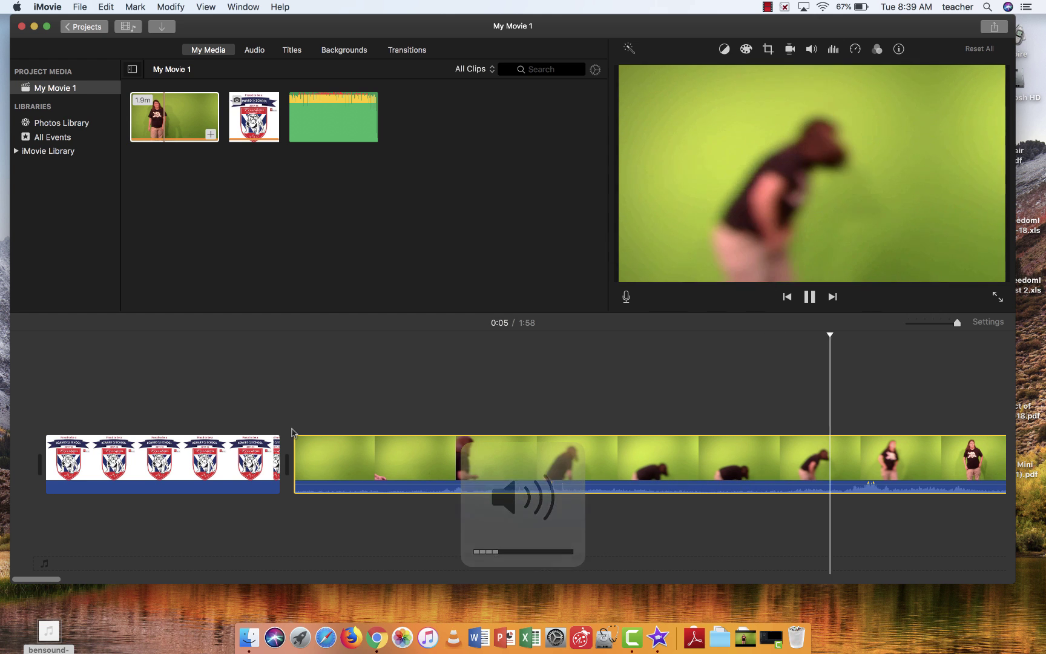
pyautogui.press('space')
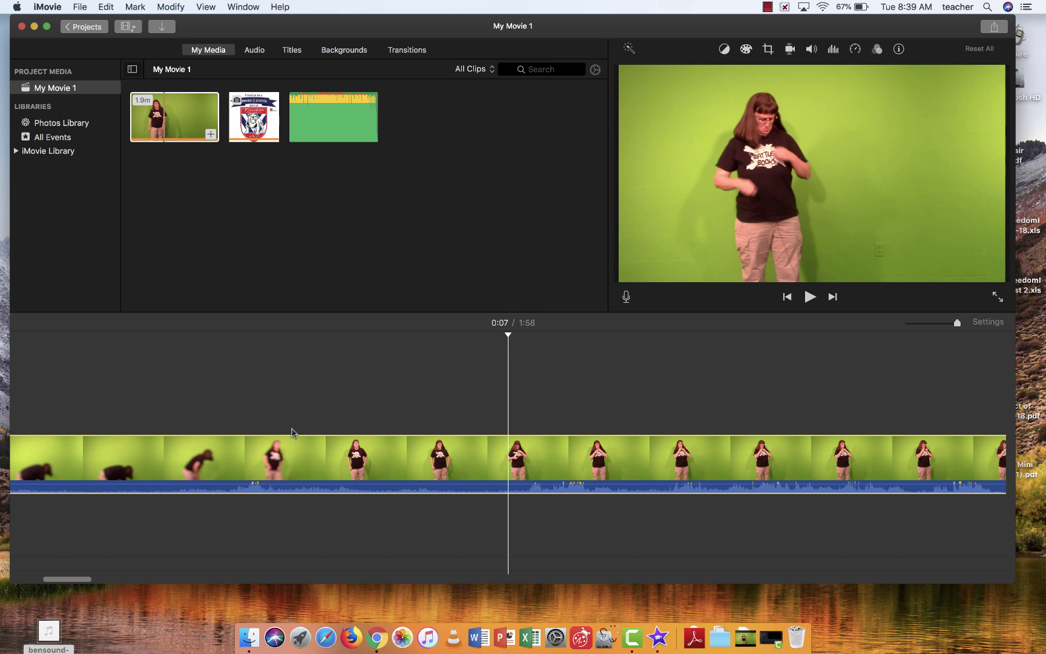
# Split the green-screen clip at about 0:13, where the presenter faces the camera after finishing her preparations
pyautogui.press('space')
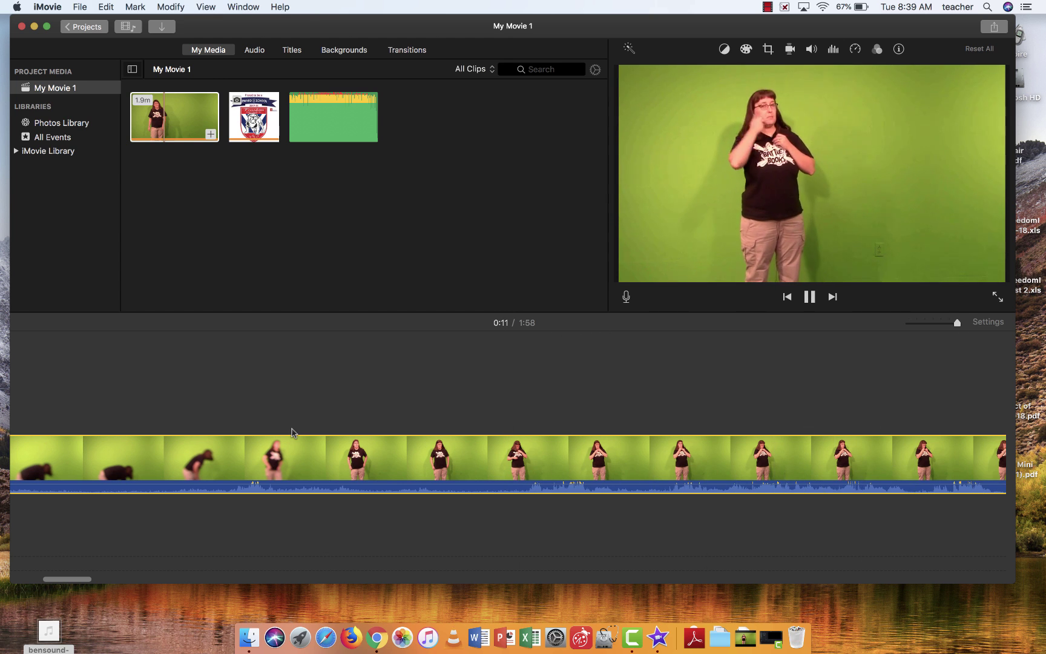
pyautogui.press('space')
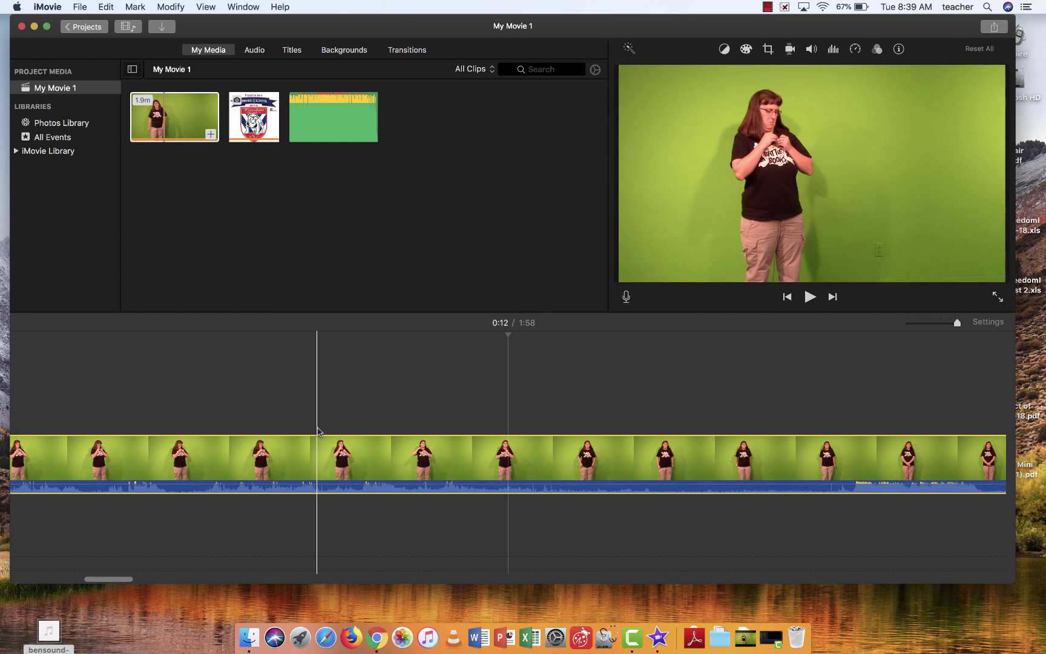
pyautogui.press('space')
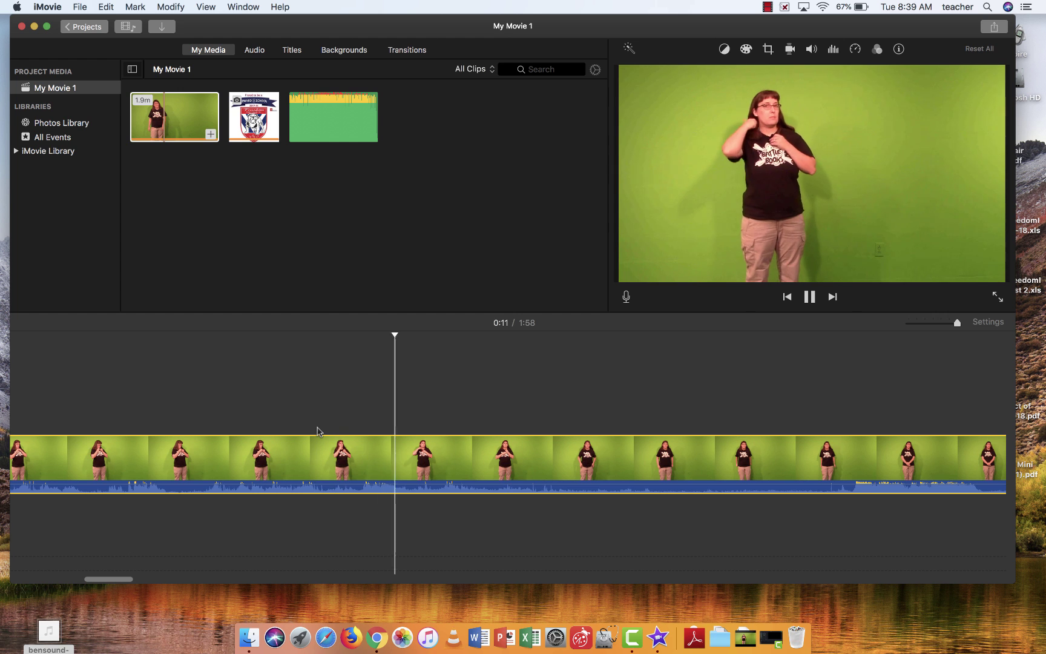
pyautogui.press('space')
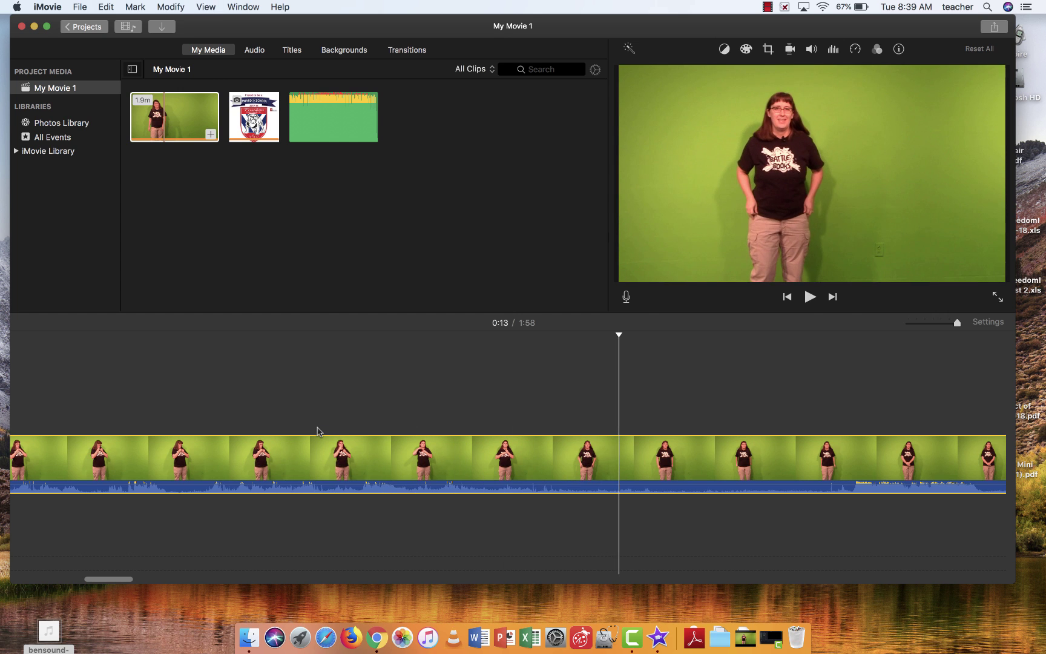
pyautogui.rightClick(509, 473)
pyautogui.click(509, 472)
pyautogui.rightClick(509, 472)
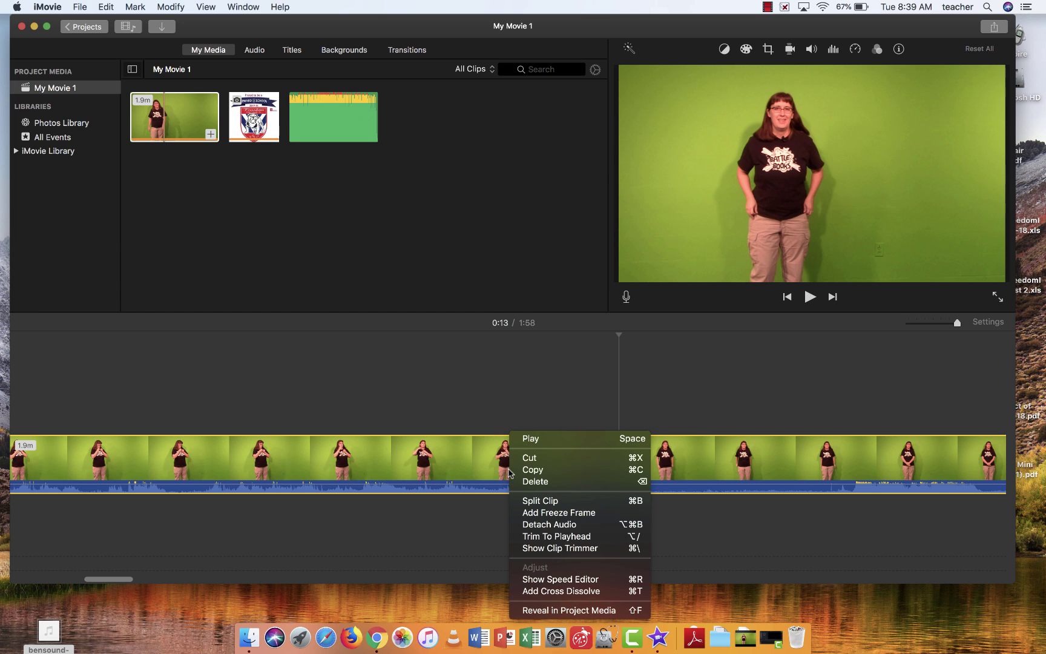
pyautogui.click(536, 500)
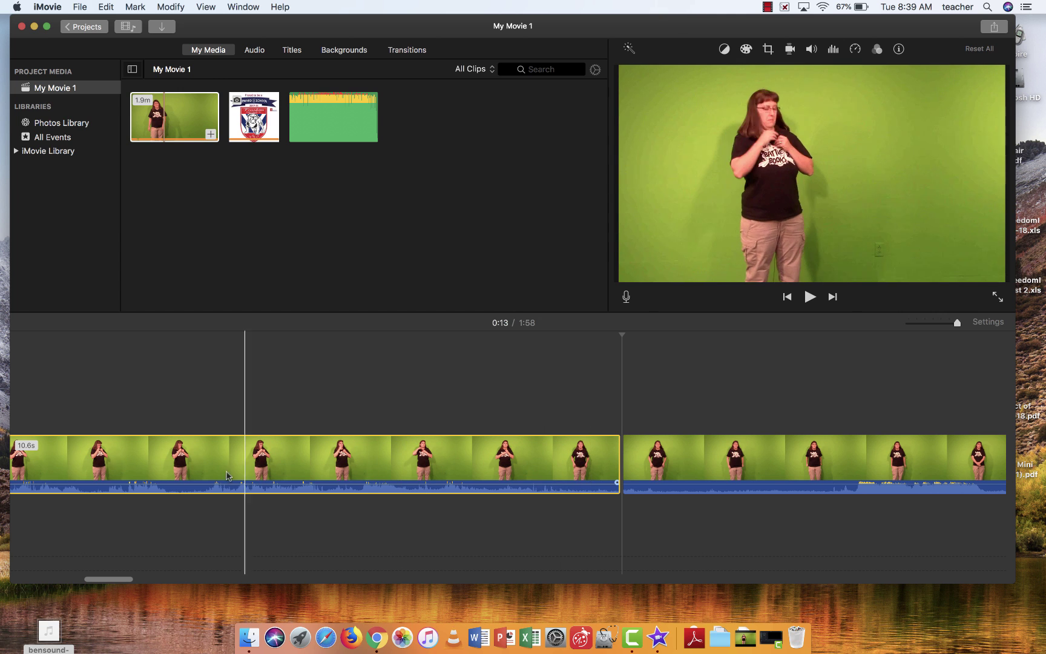
# Delete the unwanted opening part of the split green-screen clip and play the remaining footage
pyautogui.click(352, 472)
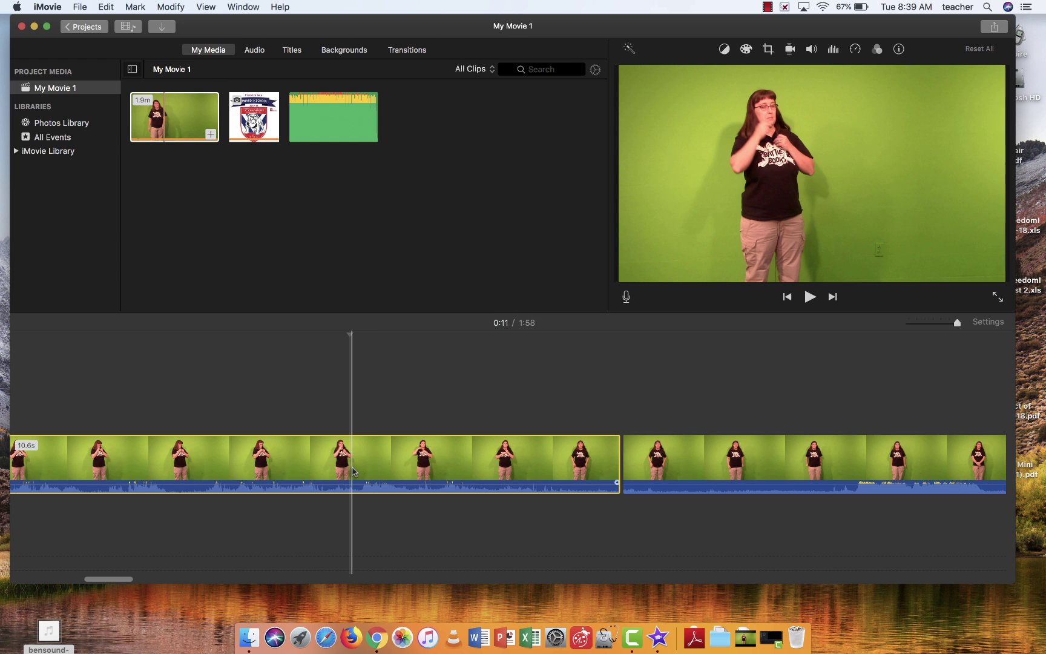
pyautogui.press('Delete')
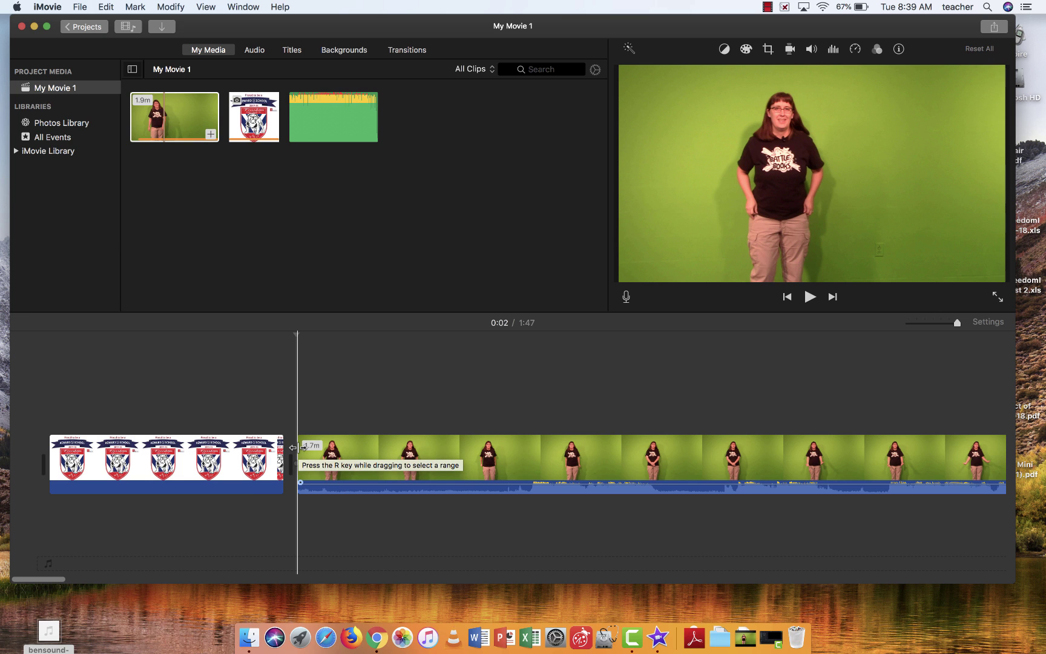
pyautogui.press('space')
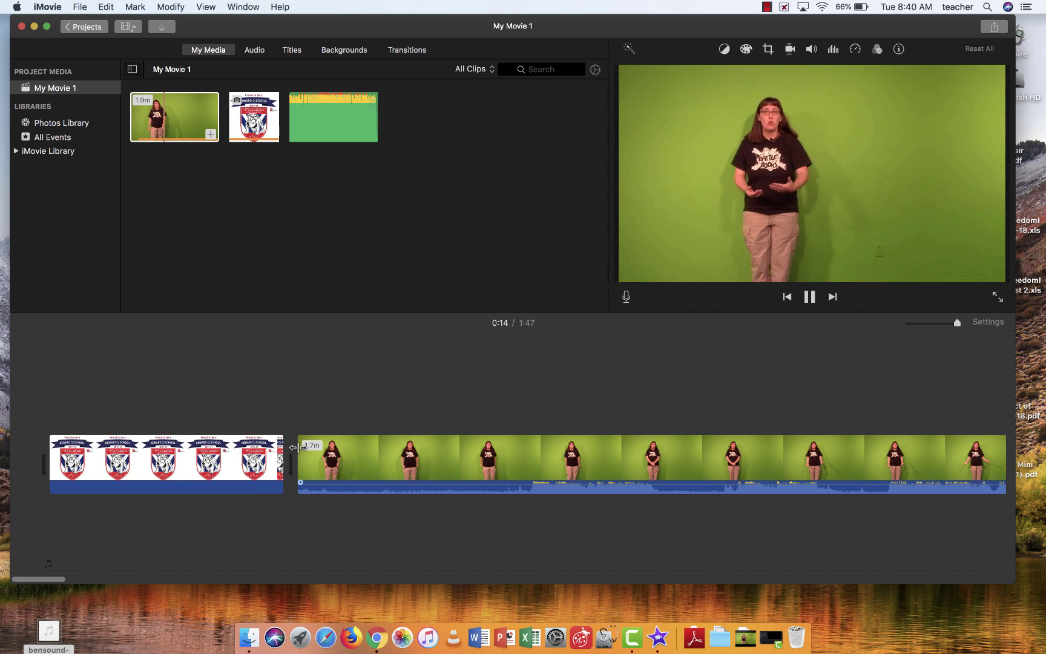
pyautogui.press('space')
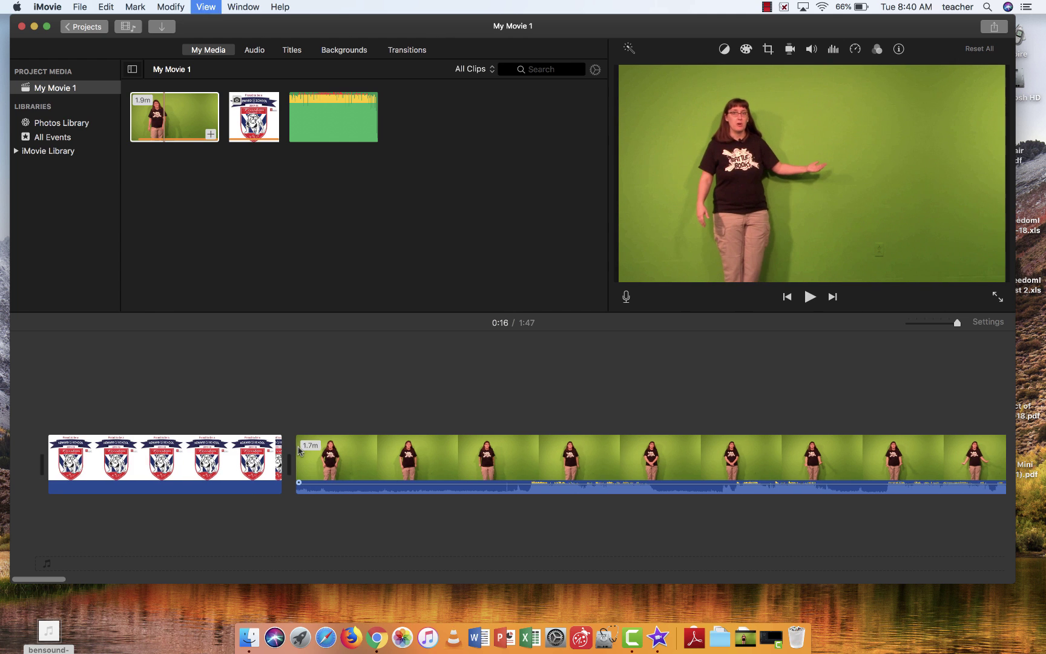
# Place the school logo image as an overlay above the beginning of the green-screen clip and play it briefly
pyautogui.hscroll(10, 299, 448)
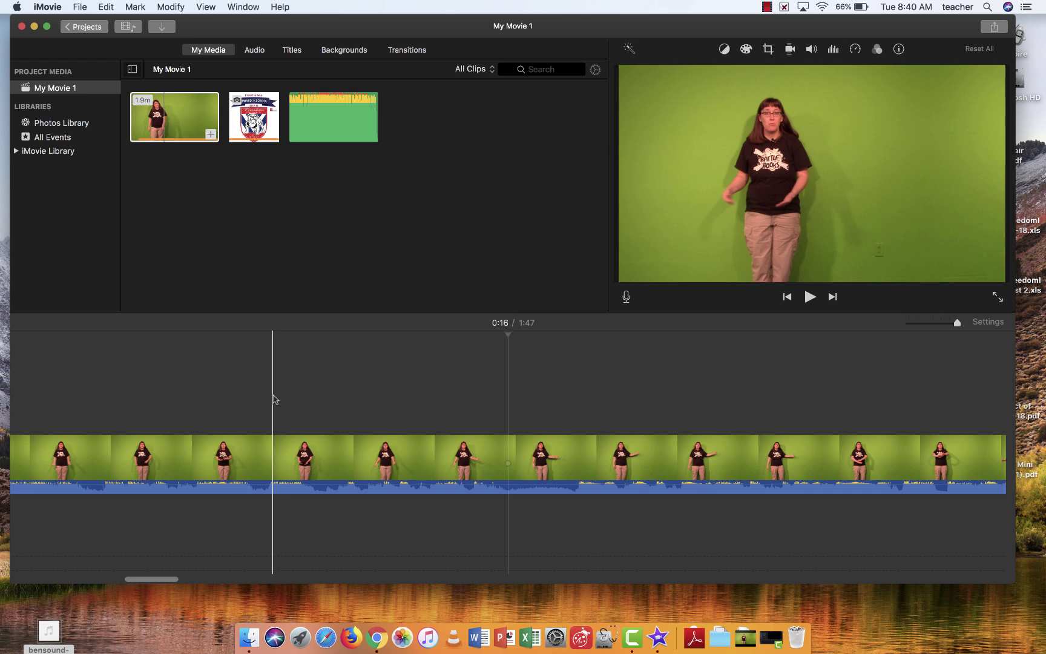
pyautogui.press('super+z')
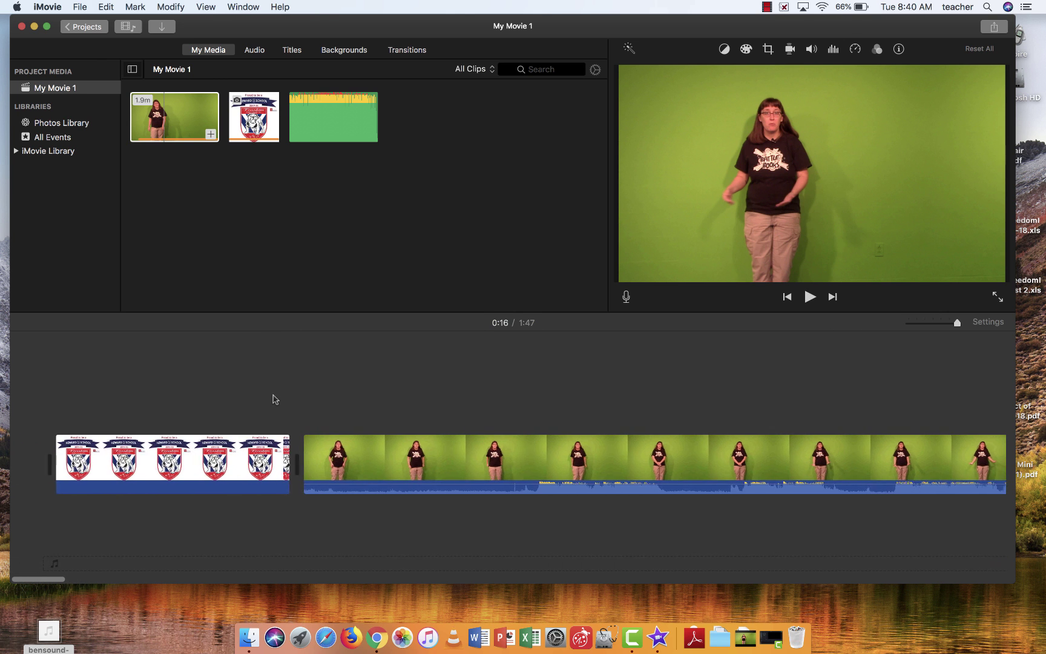
pyautogui.moveTo(257, 134); pyautogui.dragTo(297, 404)
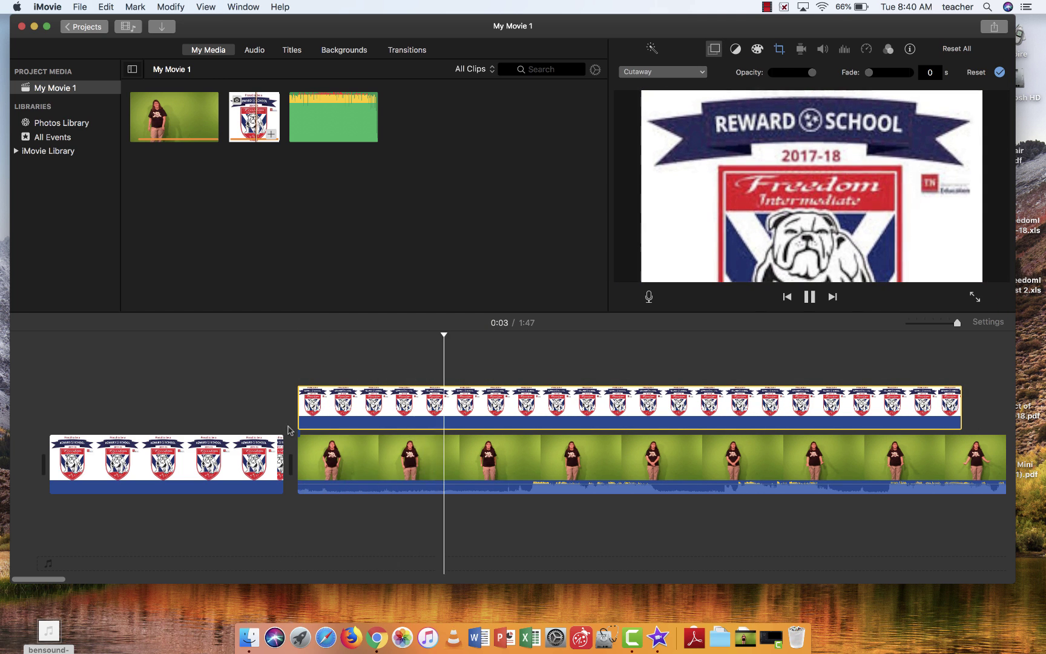
pyautogui.press('space')
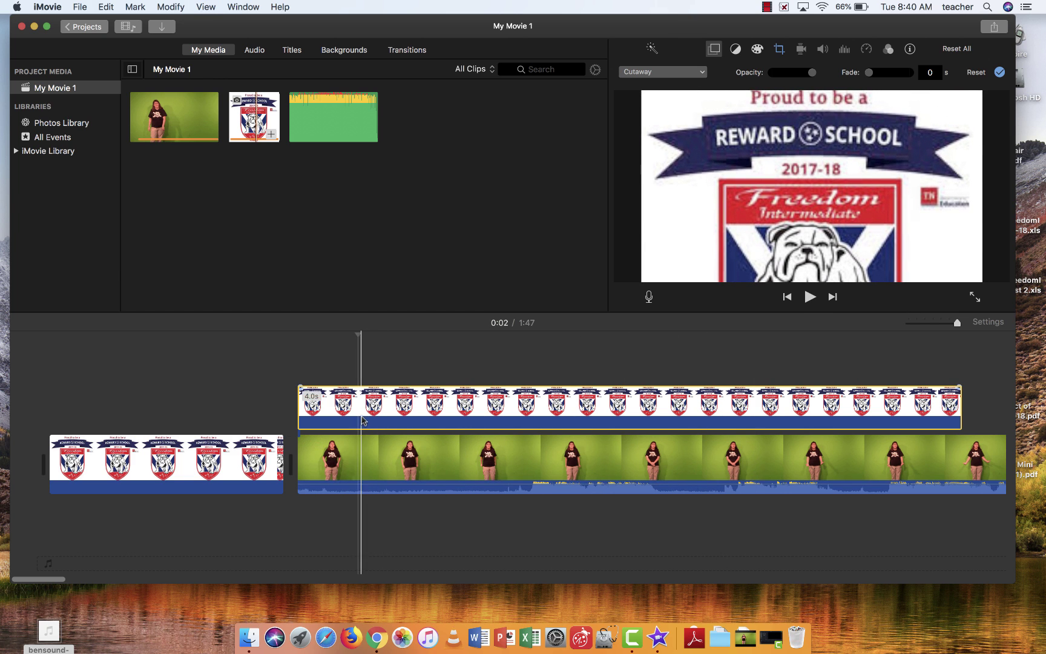
# Set the logo image's video overlay to Green/Blue Screen and play the combined clips from where they begin
pyautogui.click(356, 457)
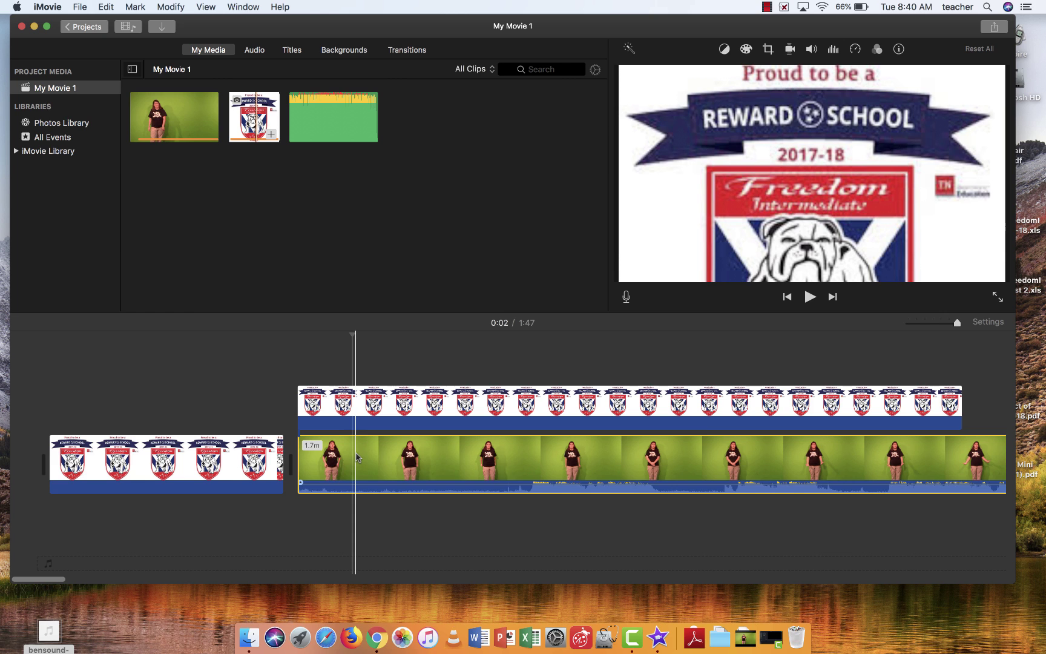
pyautogui.click(315, 410)
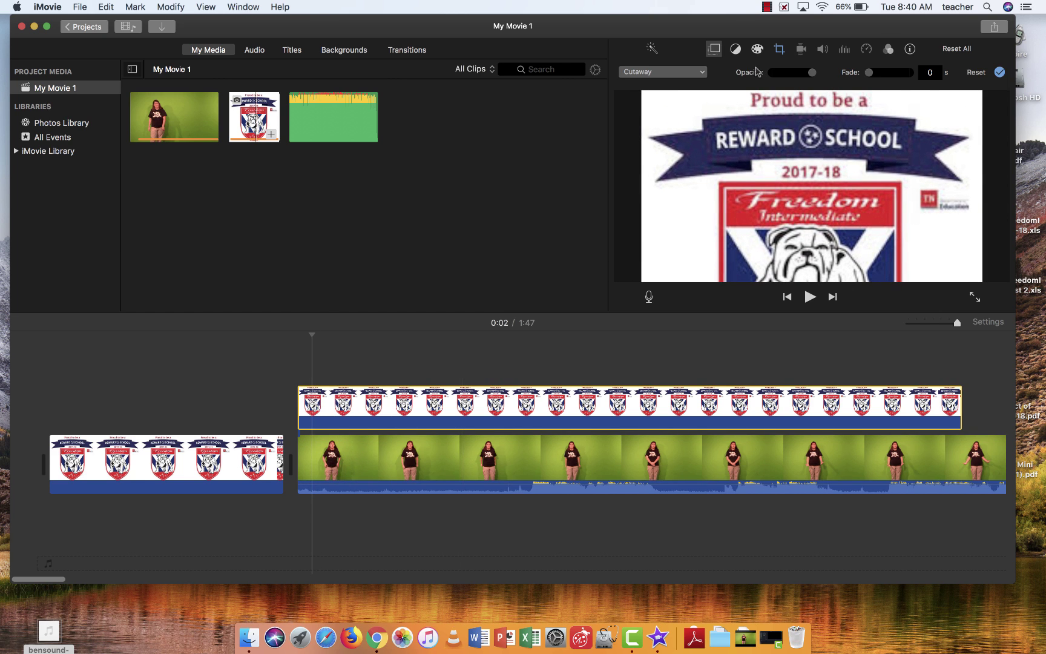
pyautogui.click(714, 51)
pyautogui.click(714, 49)
pyautogui.click(699, 74)
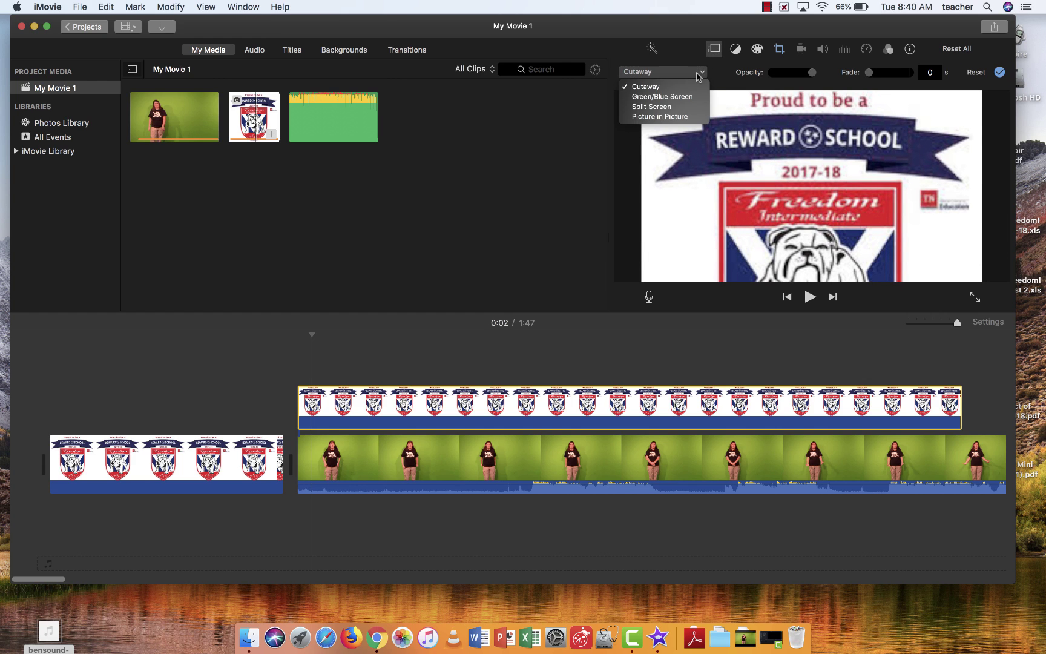
pyautogui.click(649, 97)
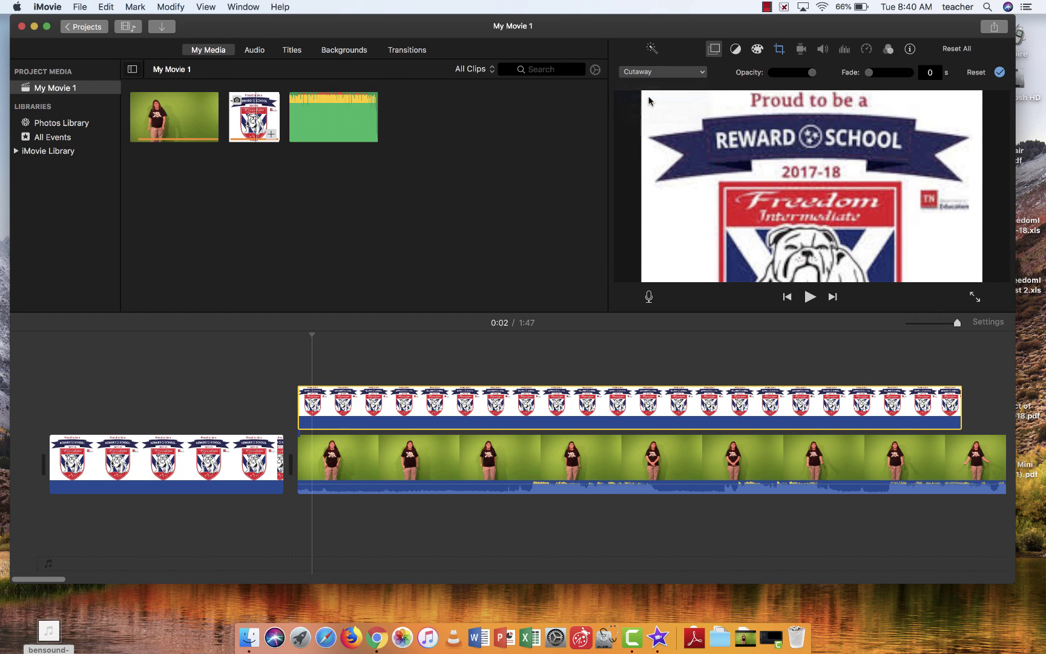
pyautogui.click(302, 369)
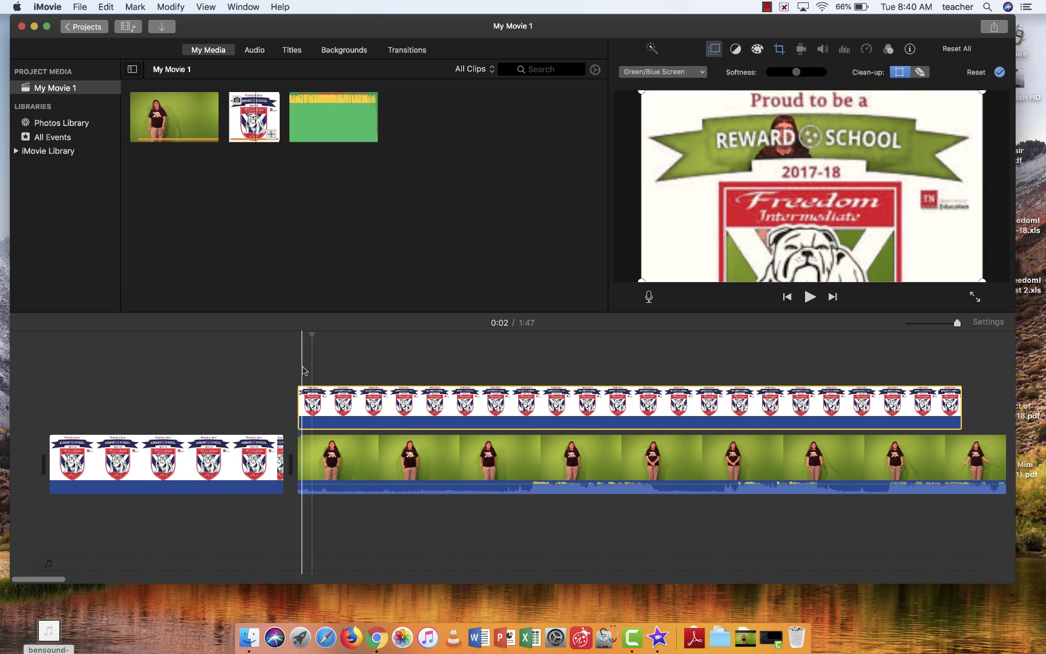
pyautogui.press('space')
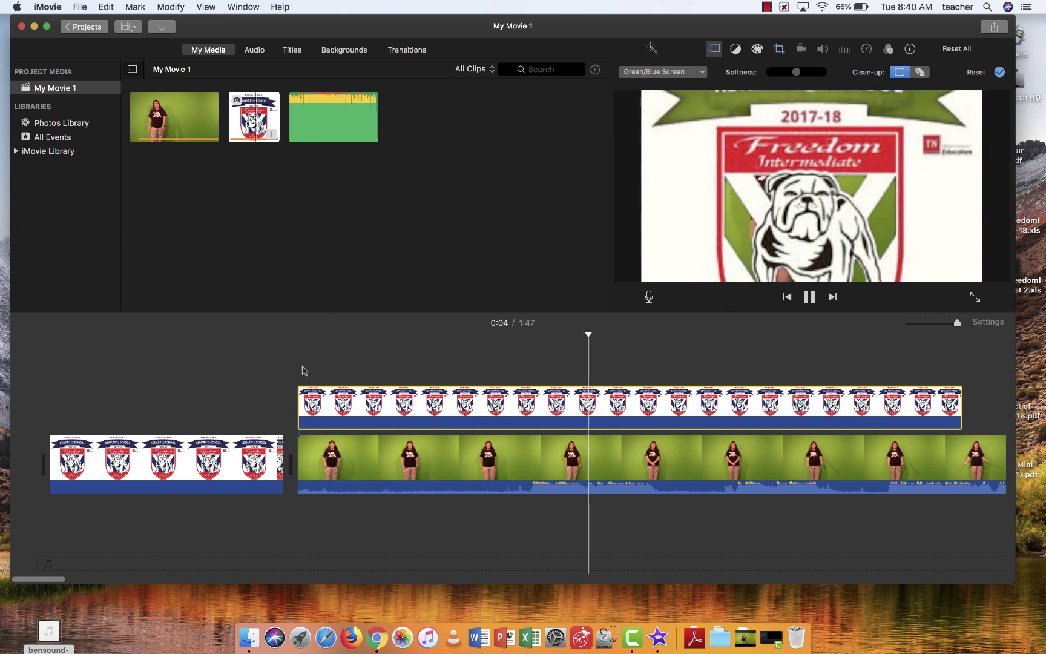
pyautogui.press('space')
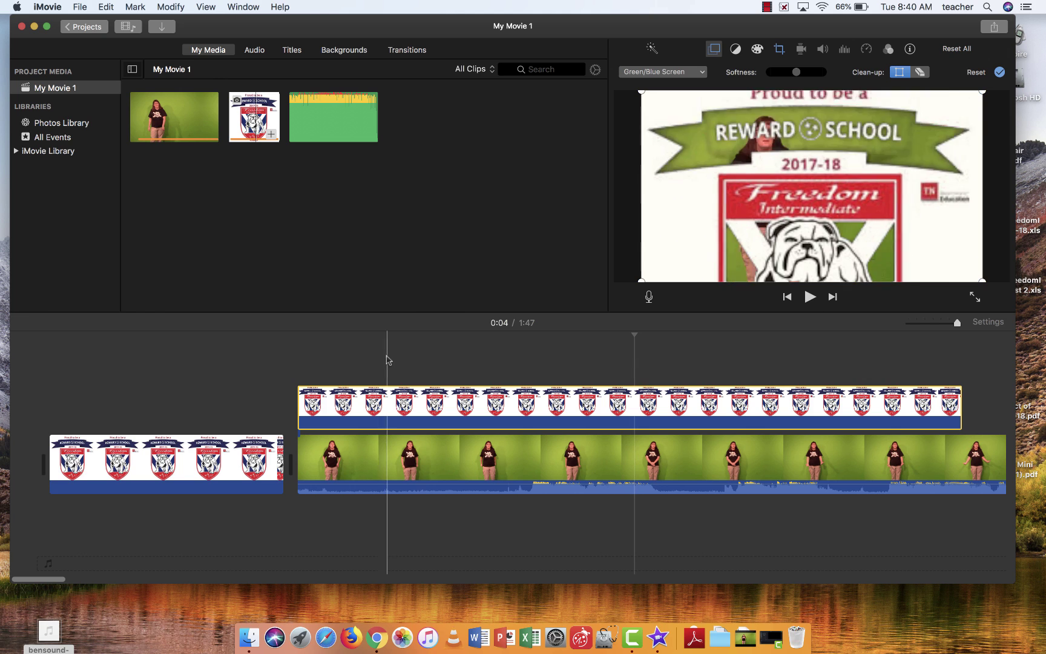
# Switch the logo image's video overlay back to Cutaway
pyautogui.click(700, 74)
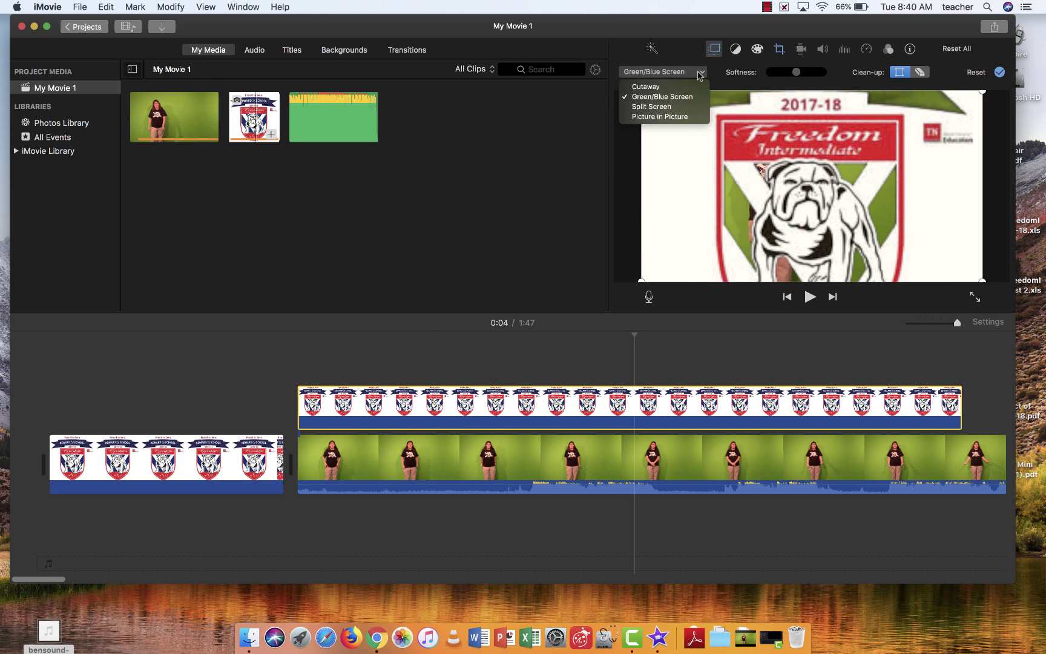
pyautogui.click(658, 95)
pyautogui.click(655, 75)
pyautogui.click(646, 87)
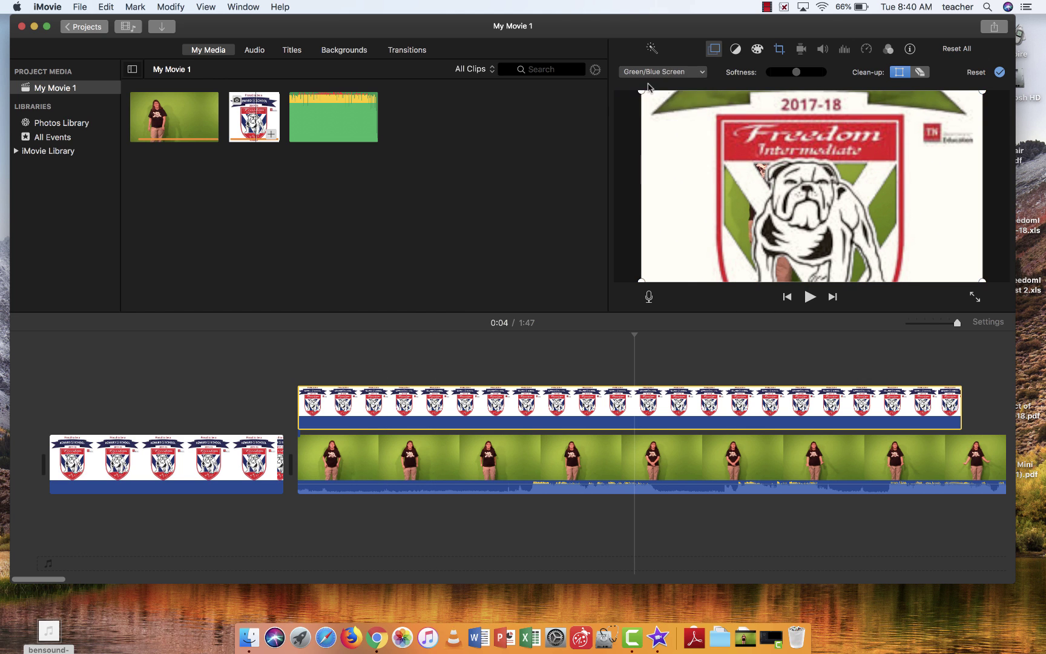
# Swap the two layers so the green-screen clip lies above the second logo image, and set its overlay to Green/Blue Screen
pyautogui.click(319, 460)
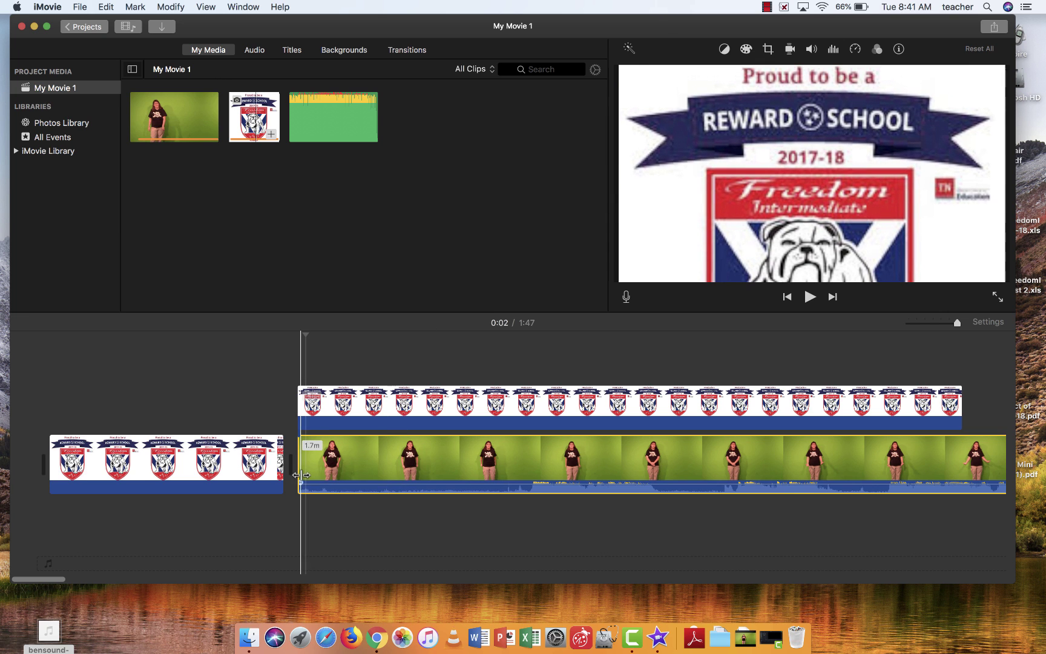
pyautogui.moveTo(334, 418); pyautogui.dragTo(331, 460)
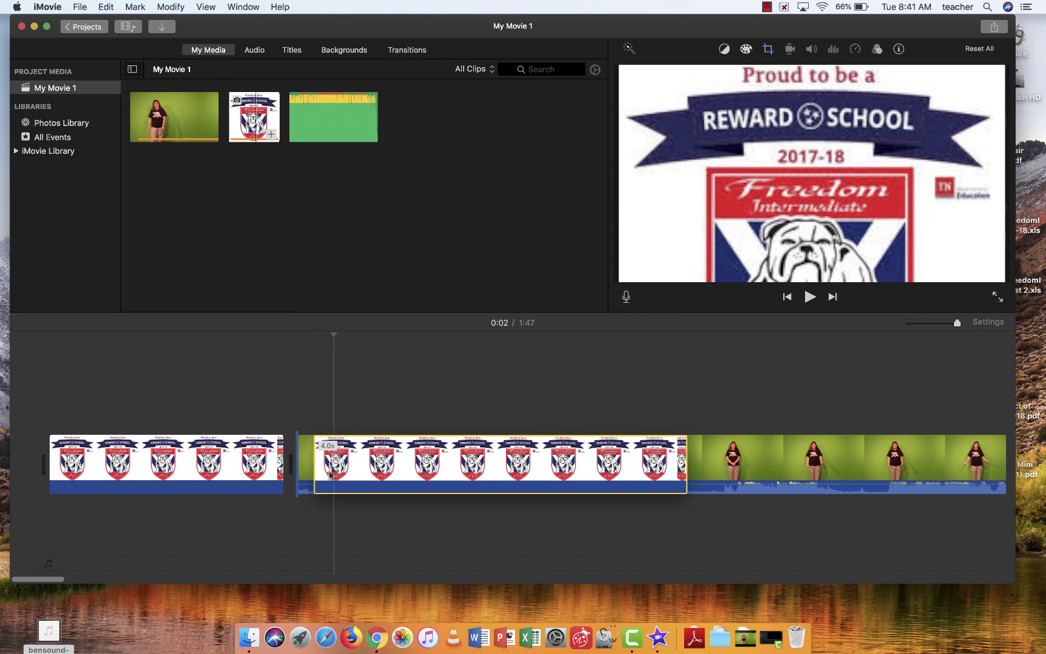
pyautogui.moveTo(717, 472); pyautogui.dragTo(326, 407)
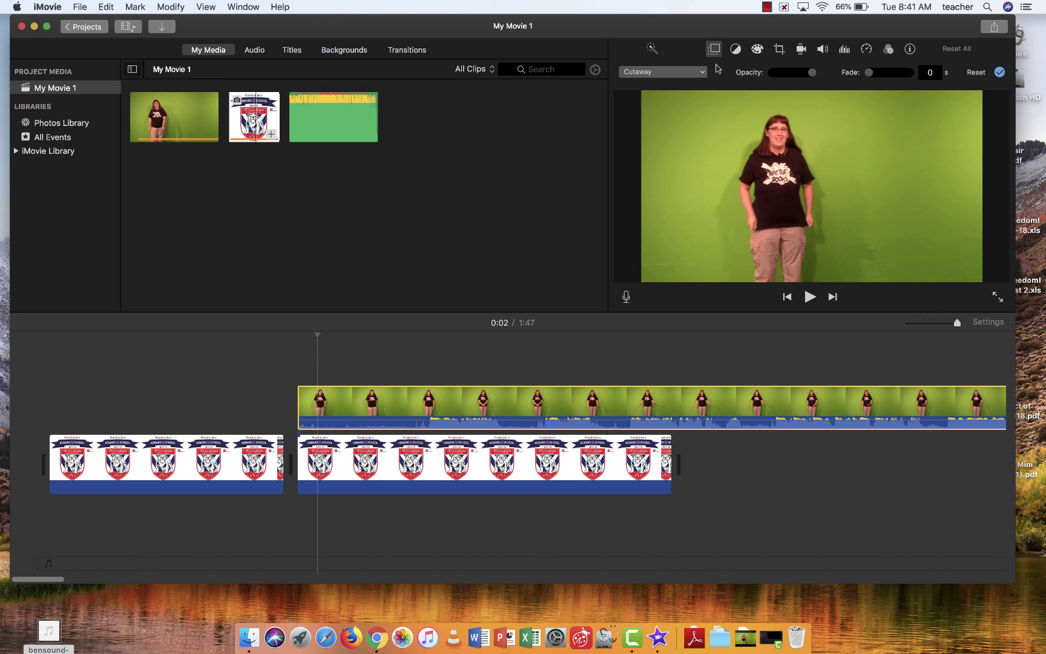
pyautogui.click(700, 74)
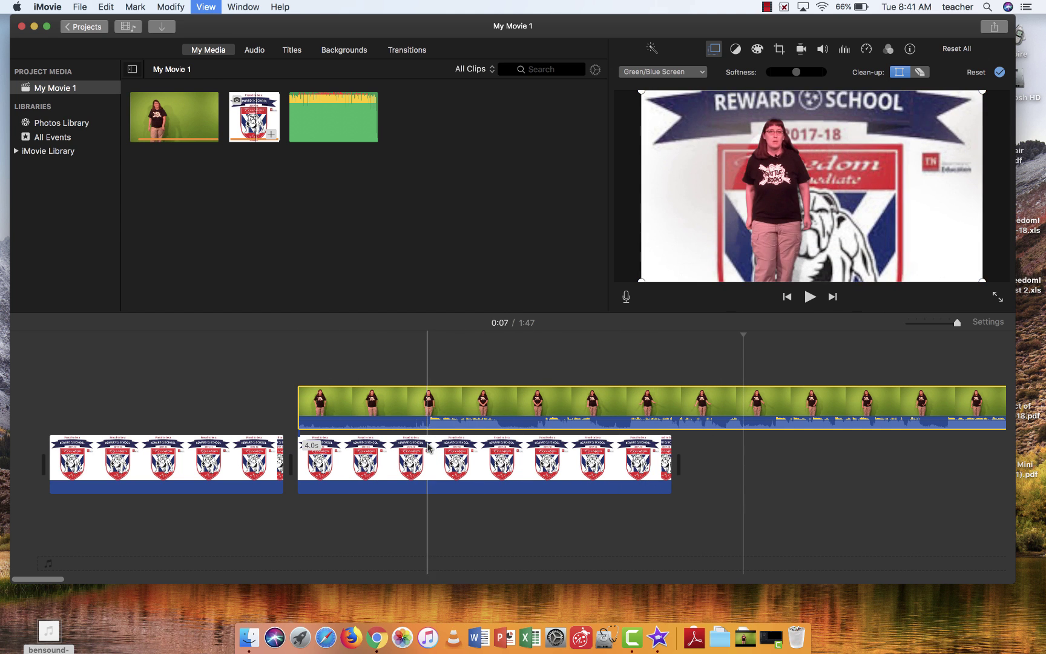
# Delete the second logo image together with the green-screen overlay attached to it
pyautogui.moveTo(354, 460); pyautogui.dragTo(316, 466)
pyautogui.click(334, 467)
pyautogui.click(307, 410)
pyautogui.click(321, 460)
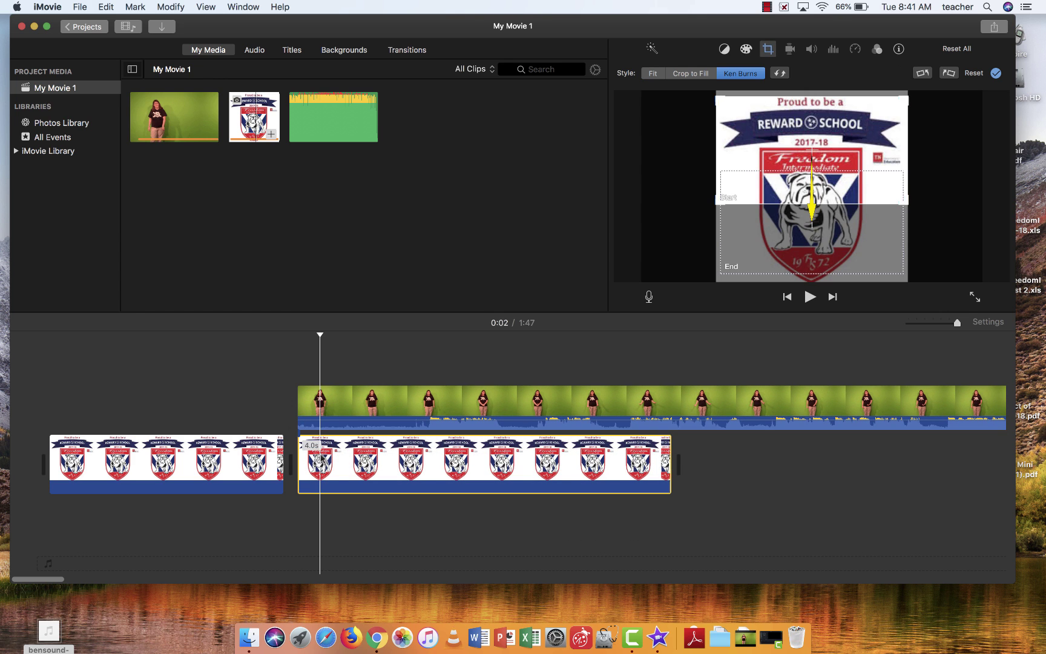
pyautogui.press('Delete')
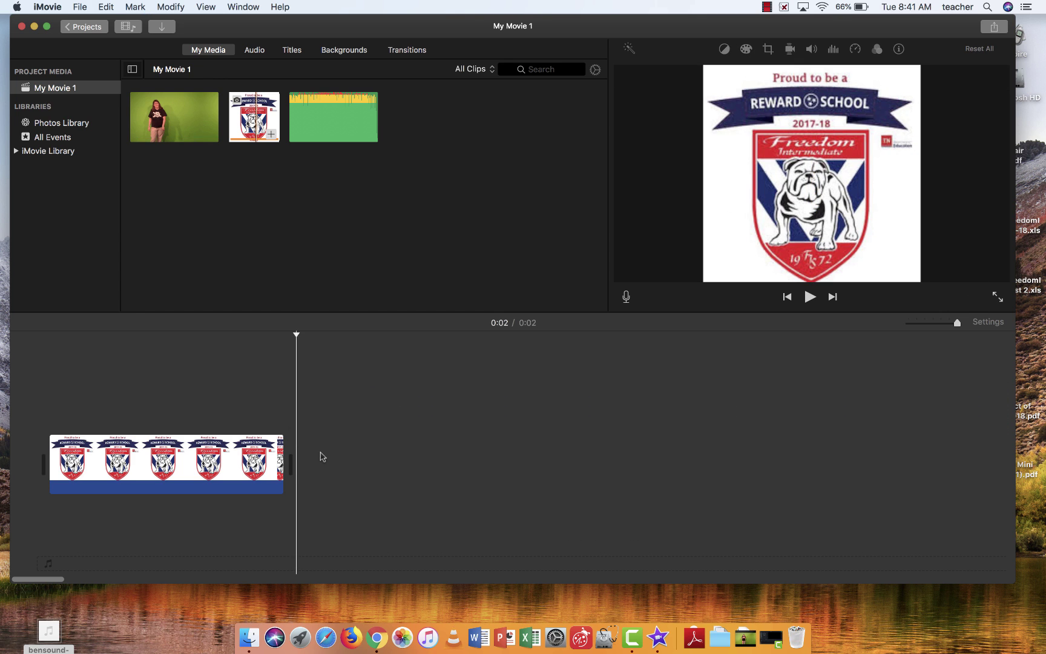
# Add the full green-screen video to the timeline again, directly after the remaining logo clip
pyautogui.moveTo(159, 133); pyautogui.dragTo(292, 463)
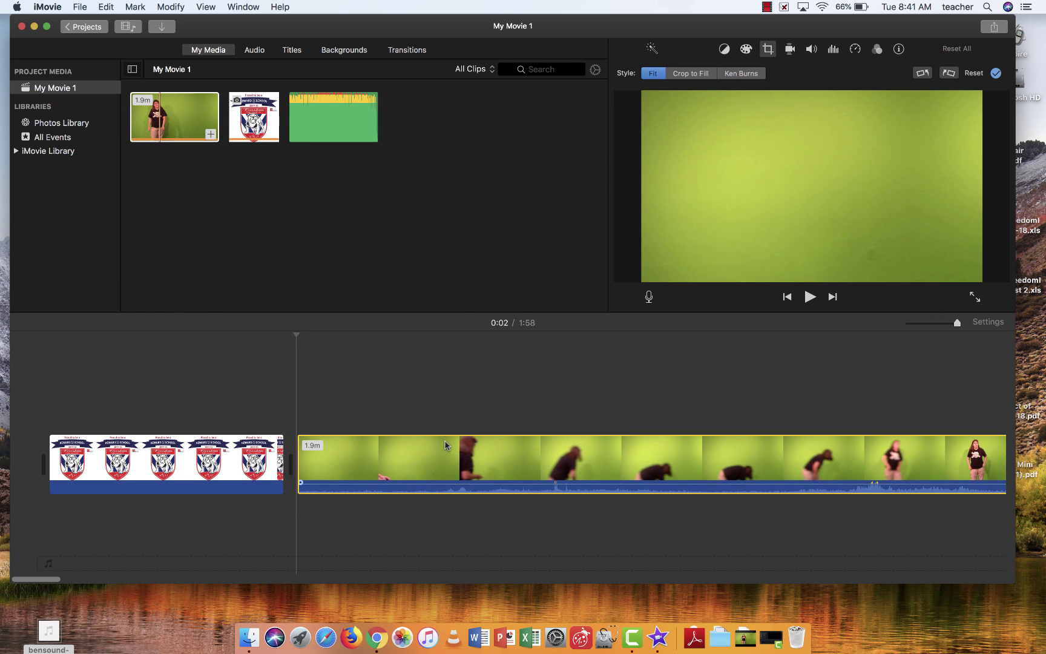
pyautogui.click(643, 414)
pyautogui.click(736, 344)
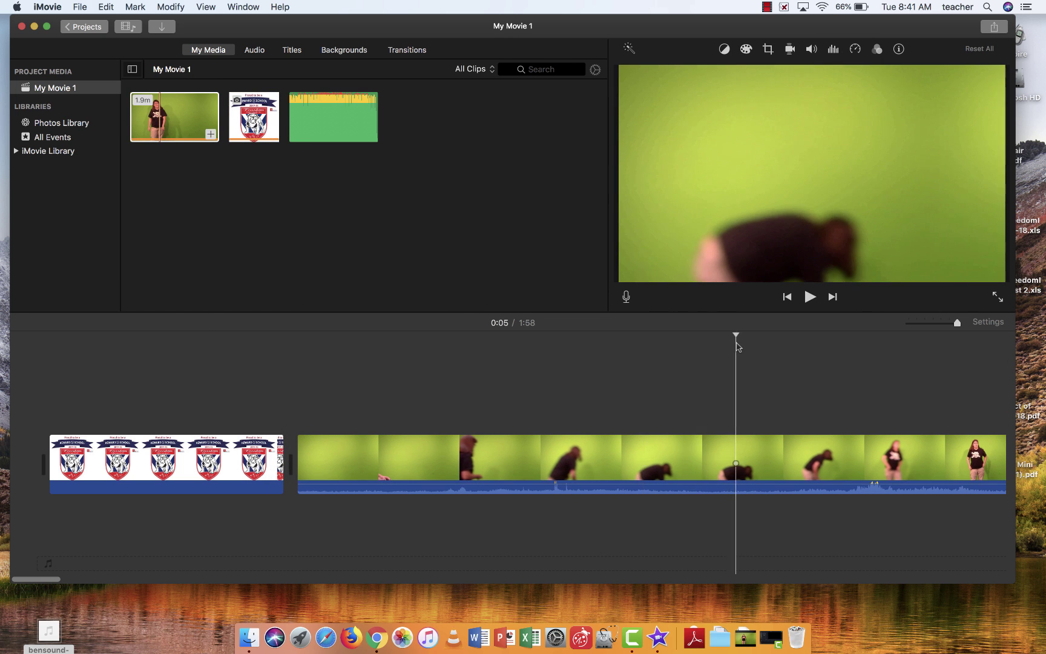
# Split the green-screen clip at about 0:14, where the presenter stands ready with her arms down
pyautogui.hscroll(3, 738, 346)
pyautogui.hscroll(8, 738, 346)
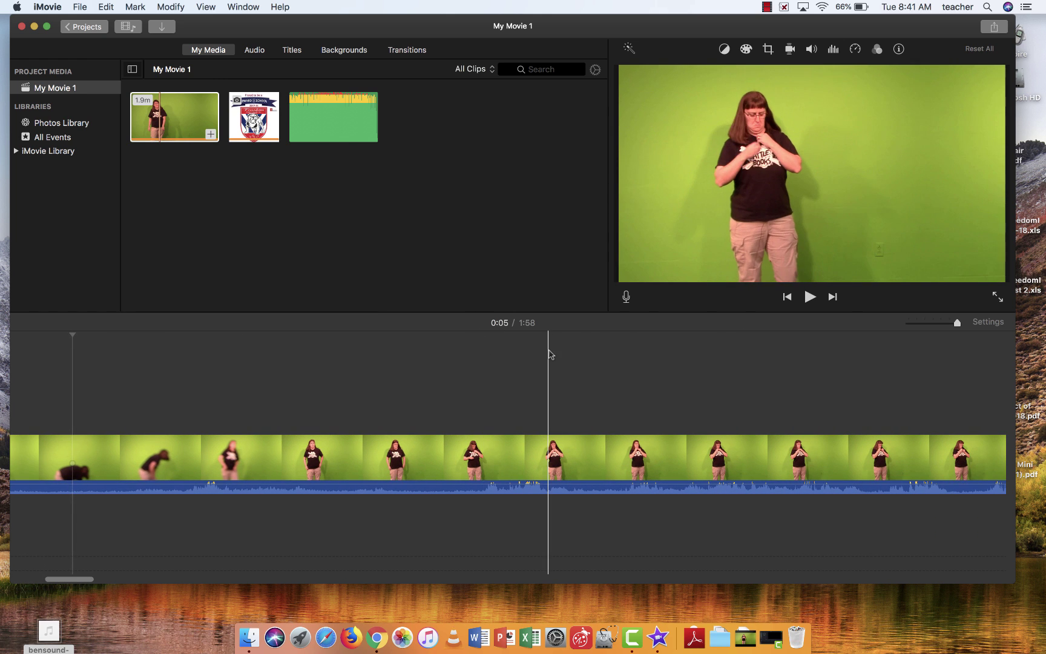
pyautogui.click(548, 399)
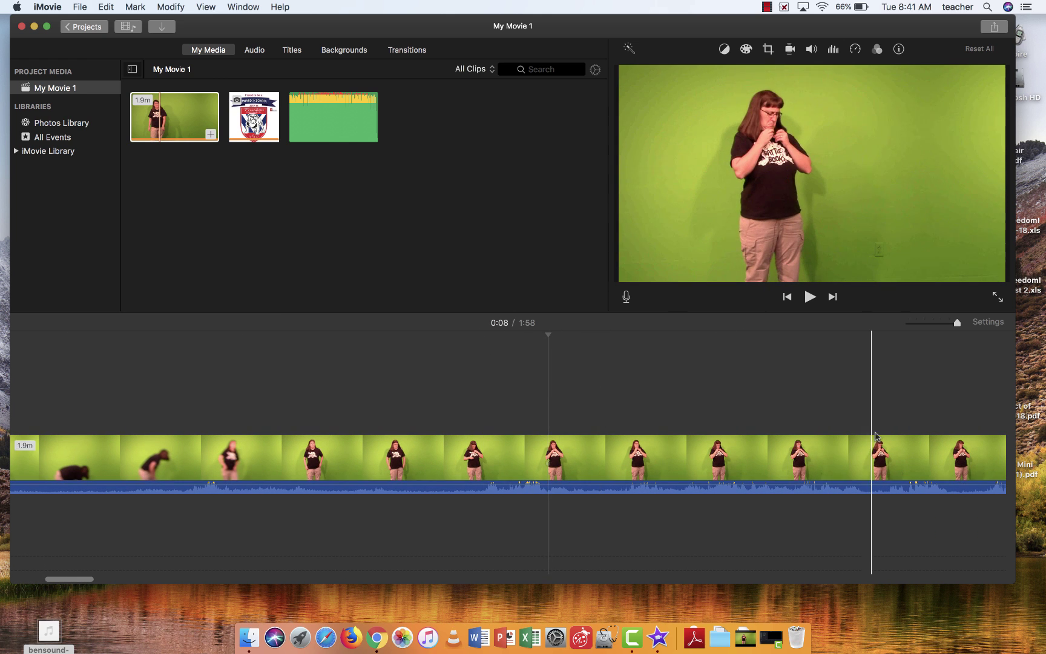
pyautogui.hscroll(5, 872, 463)
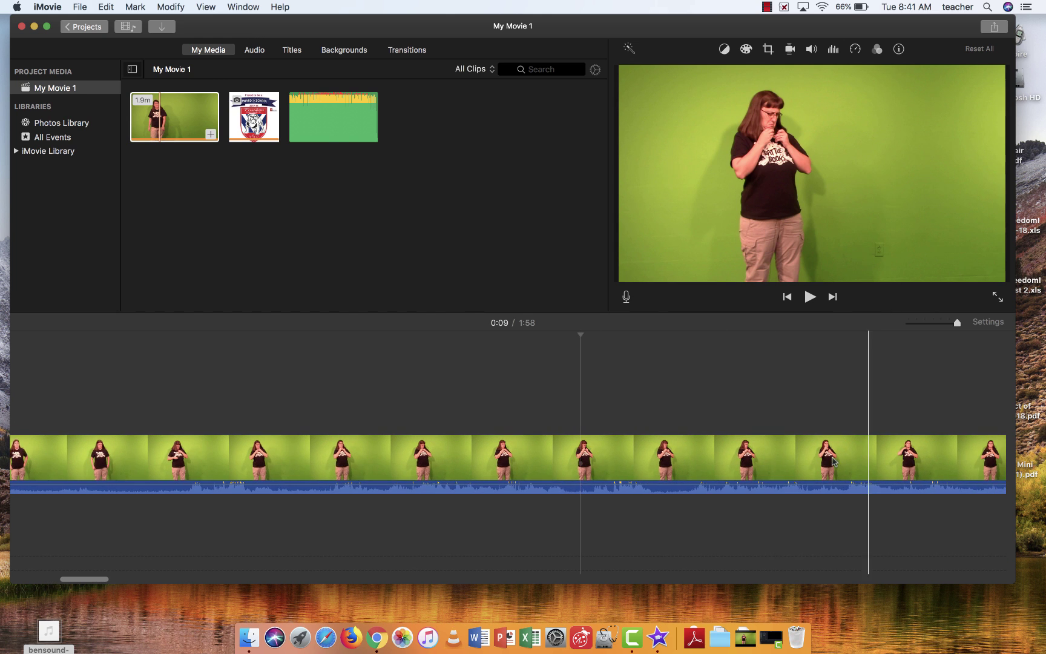
pyautogui.click(773, 462)
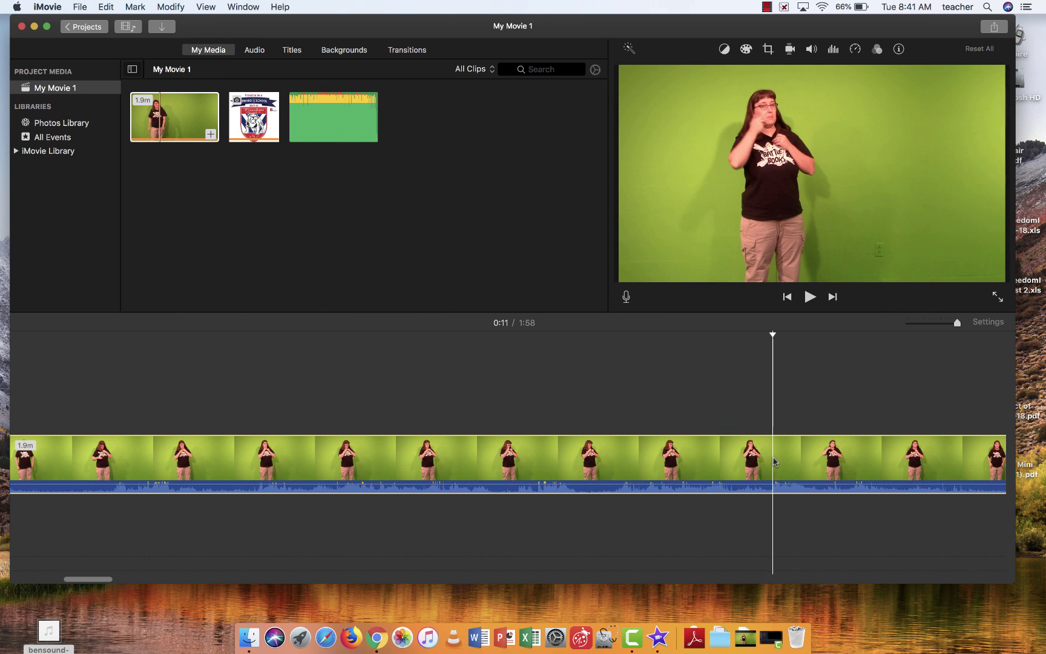
pyautogui.click(843, 463)
pyautogui.hscroll(2, 848, 465)
pyautogui.hscroll(10, 848, 465)
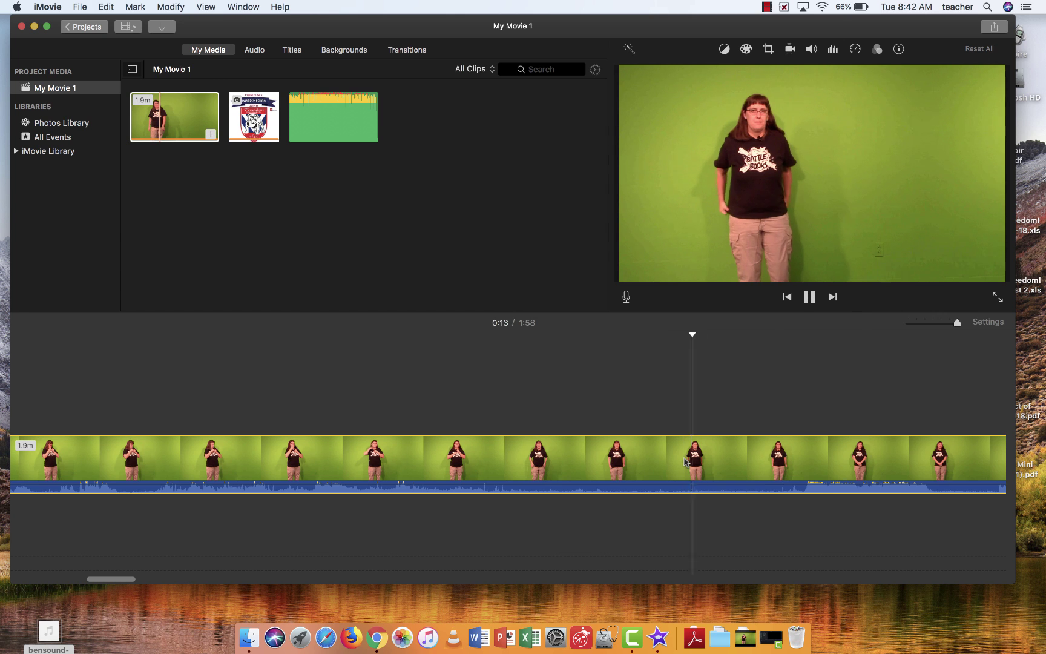
pyautogui.press('space')
pyautogui.rightClick(687, 478)
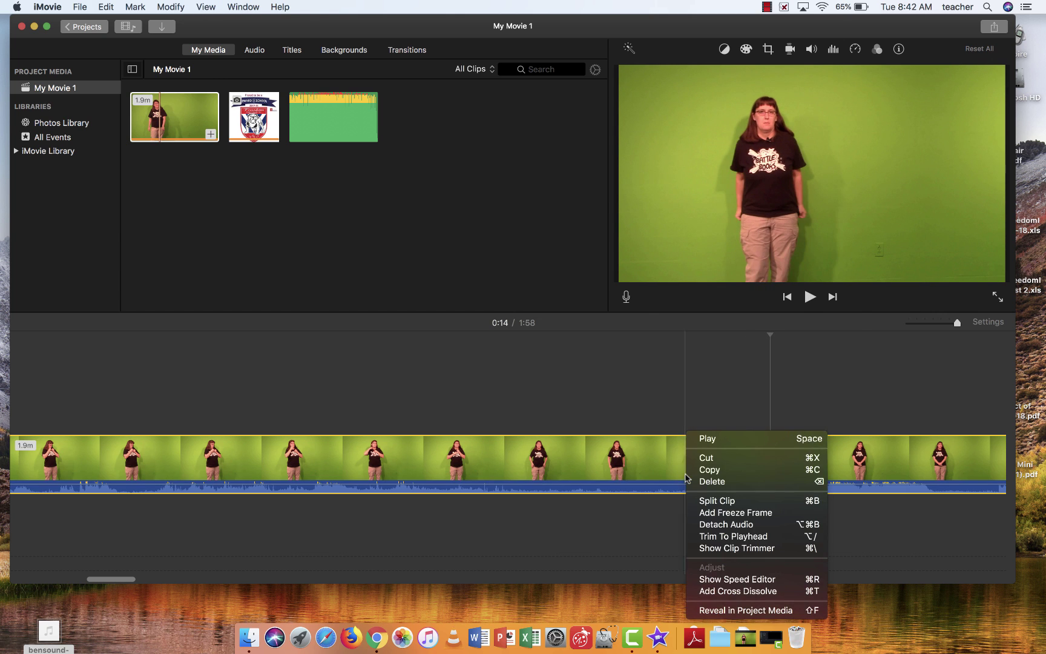
pyautogui.click(705, 501)
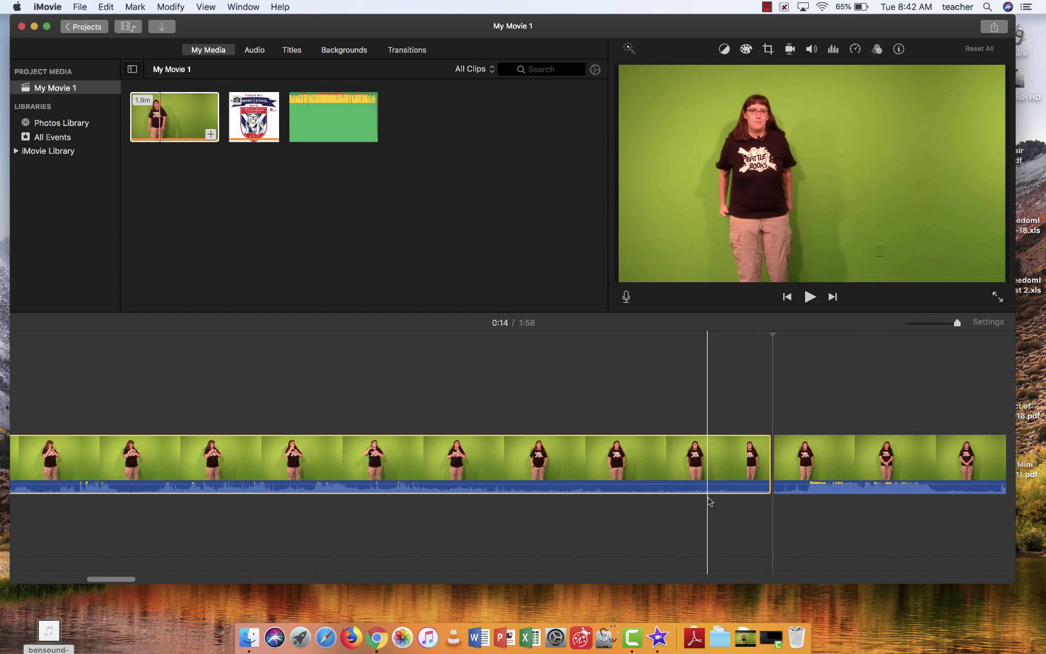
# Delete the split-off opening part and lift the remaining green-screen clip above the main track, starting near the logo clip's end
pyautogui.press('Delete')
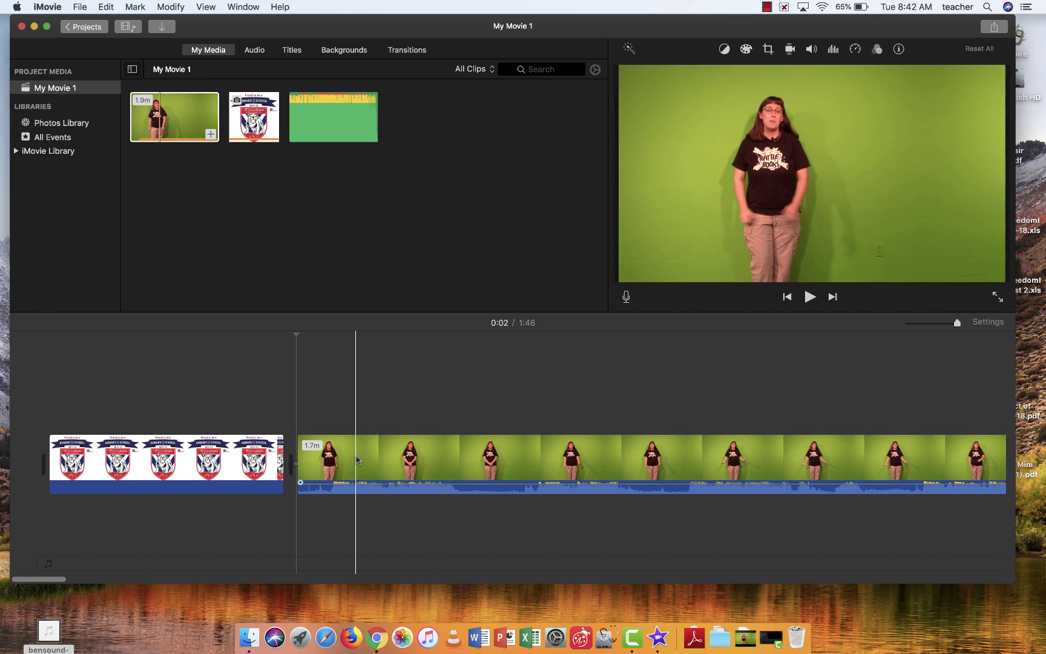
pyautogui.moveTo(355, 466); pyautogui.dragTo(370, 402)
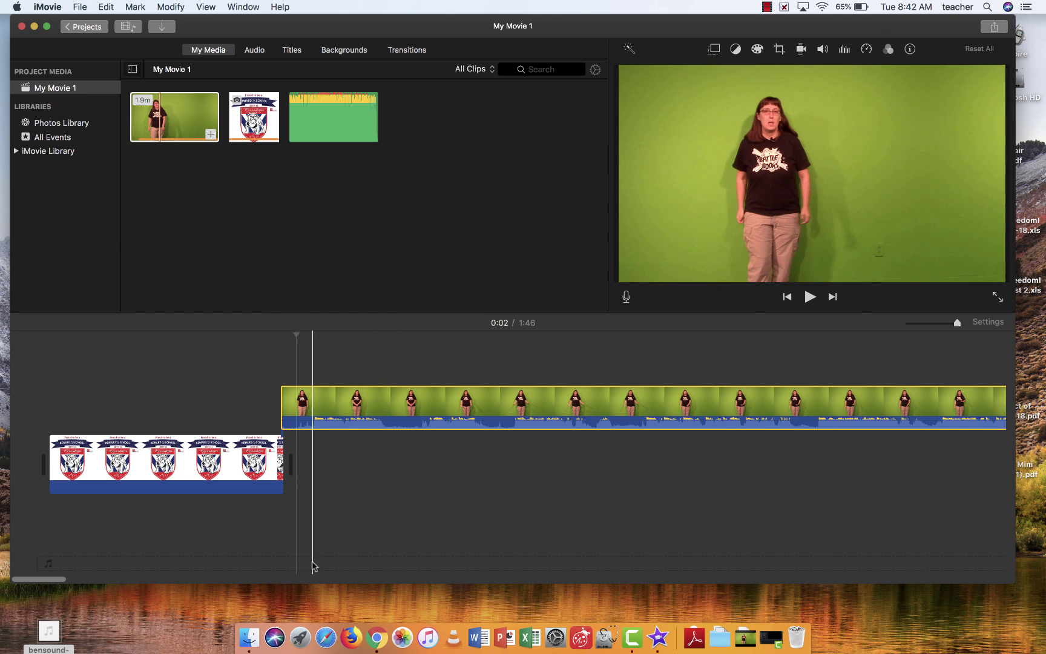
# Switch to Chrome and search Google Images for "fssd battle of the books"
pyautogui.click(376, 638)
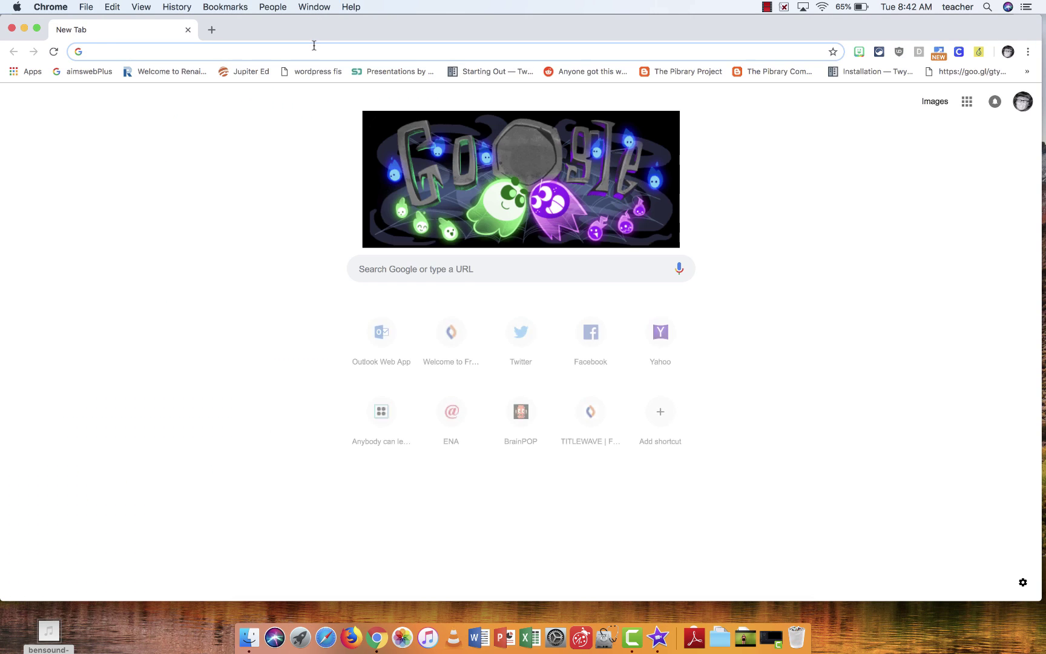
pyautogui.write('fssd b')
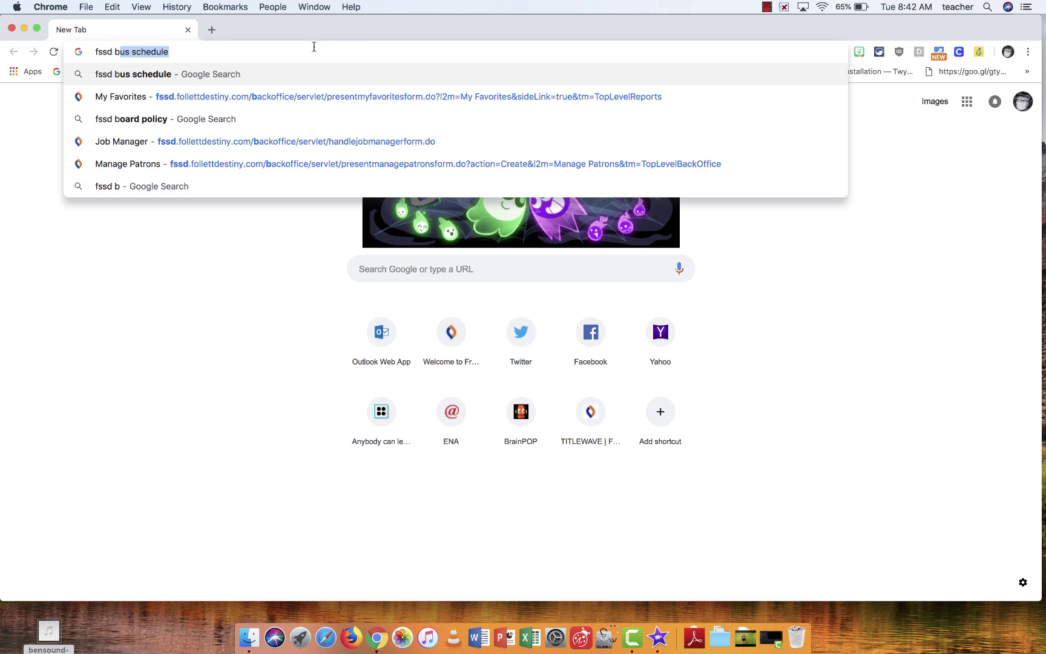
pyautogui.write('attle of the books')
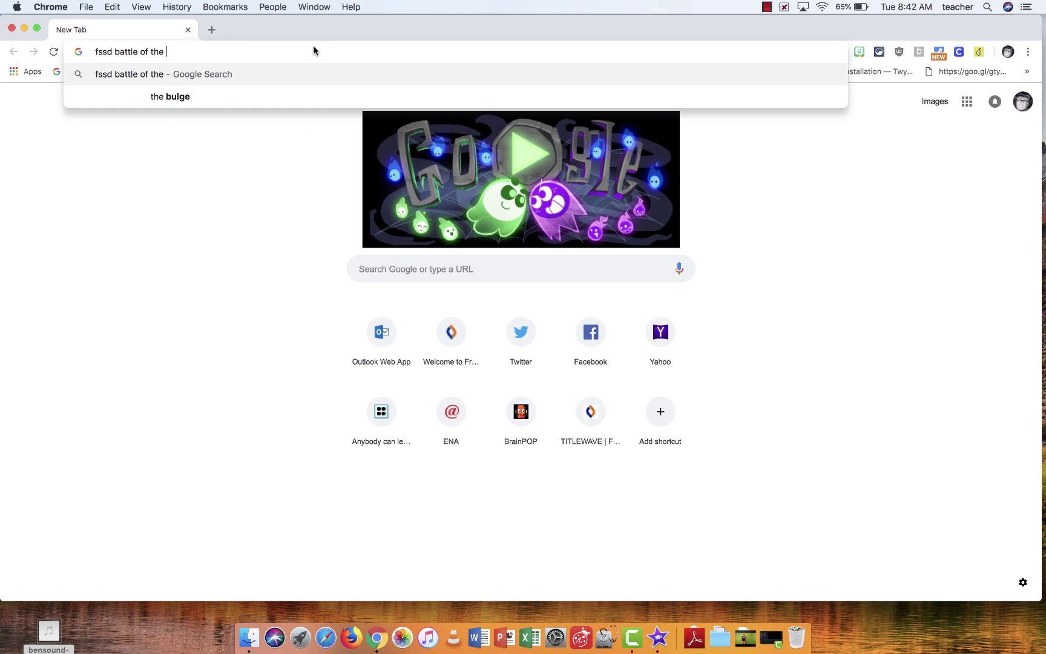
pyautogui.press('Return')
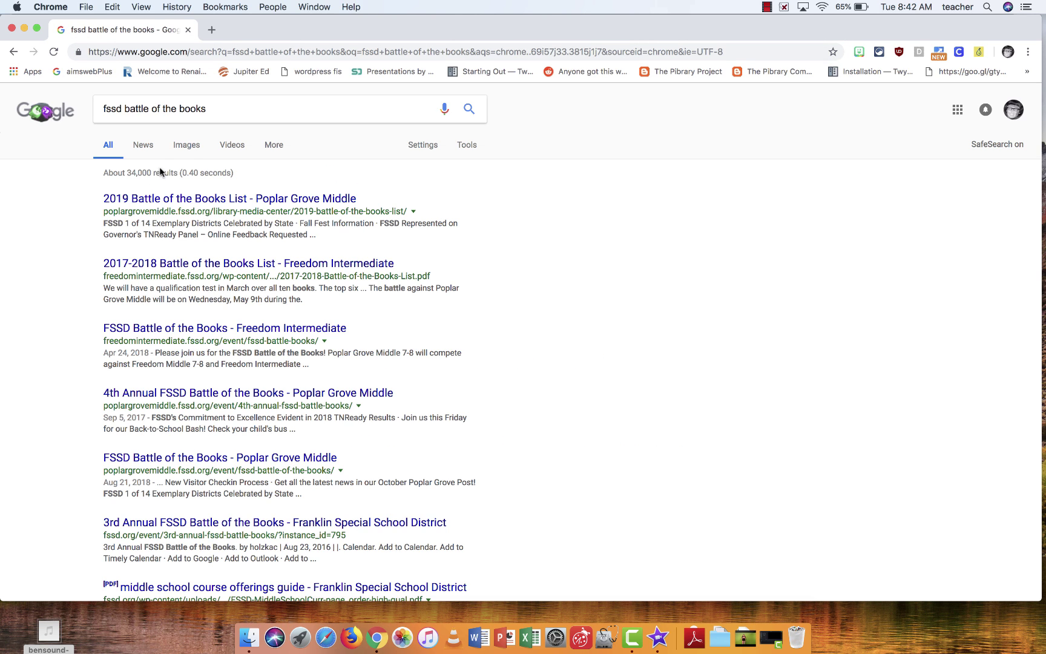
pyautogui.click(186, 147)
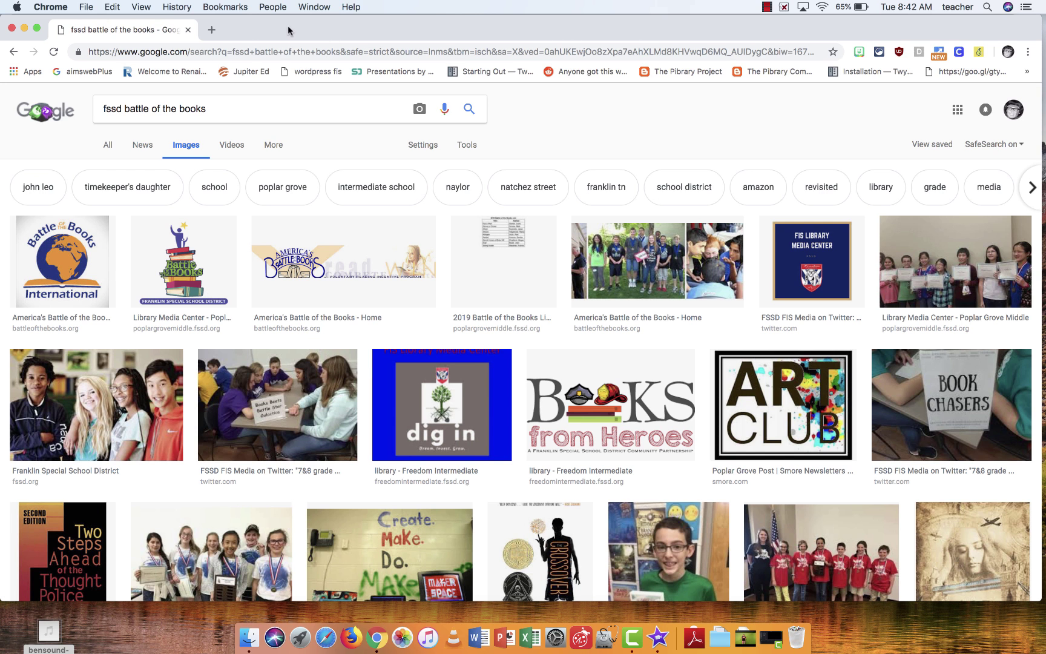
# Save the Franklin Special School District "Battle of the Books" logo from the image results to the desktop
pyautogui.click(176, 273)
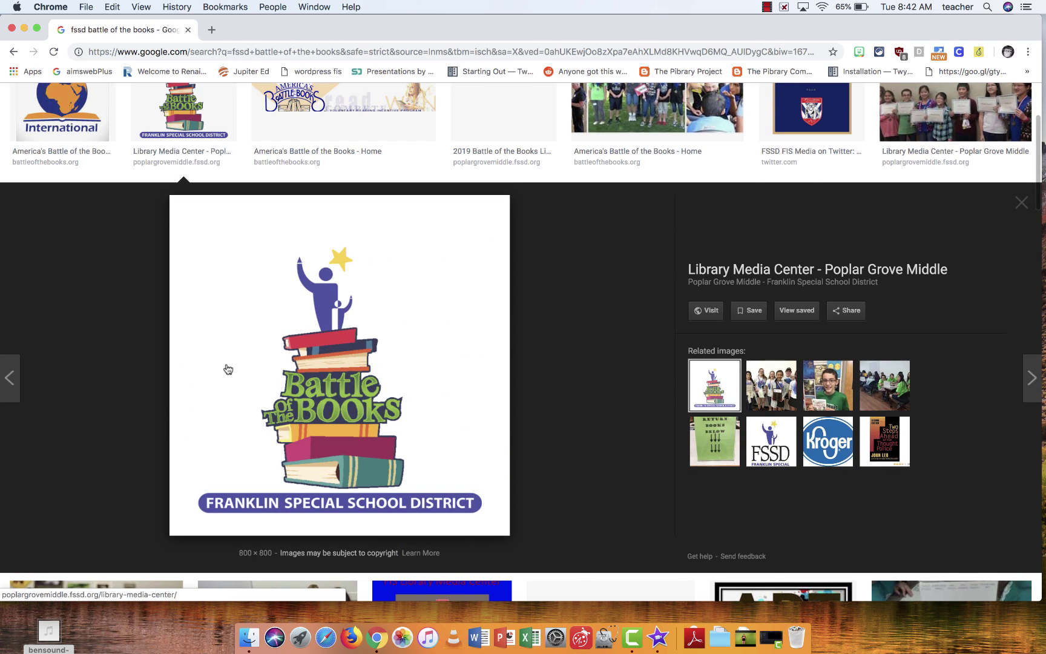
pyautogui.moveTo(227, 369); pyautogui.dragTo(85, 603)
pyautogui.scroll(-3, 103, 175)
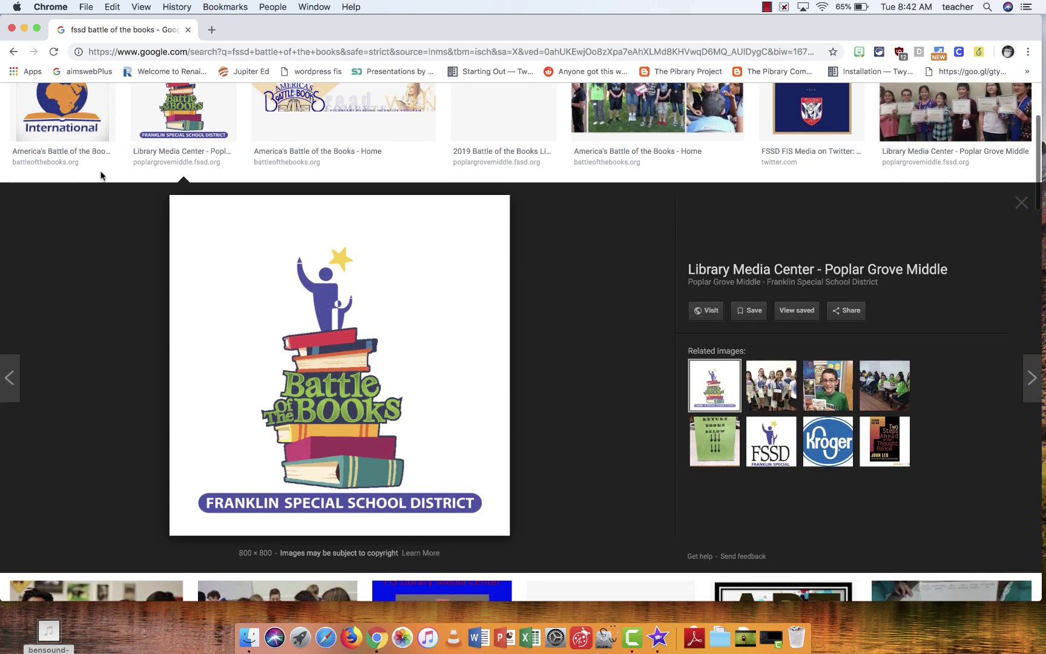
pyautogui.moveTo(194, 267); pyautogui.dragTo(125, 633)
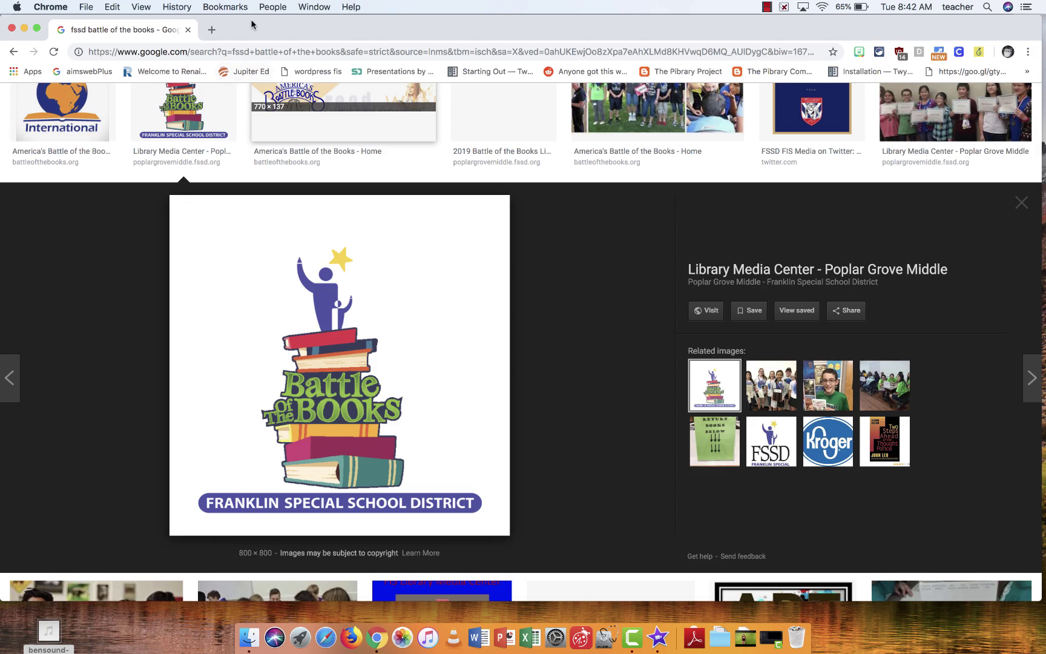
pyautogui.moveTo(255, 24); pyautogui.dragTo(462, 12)
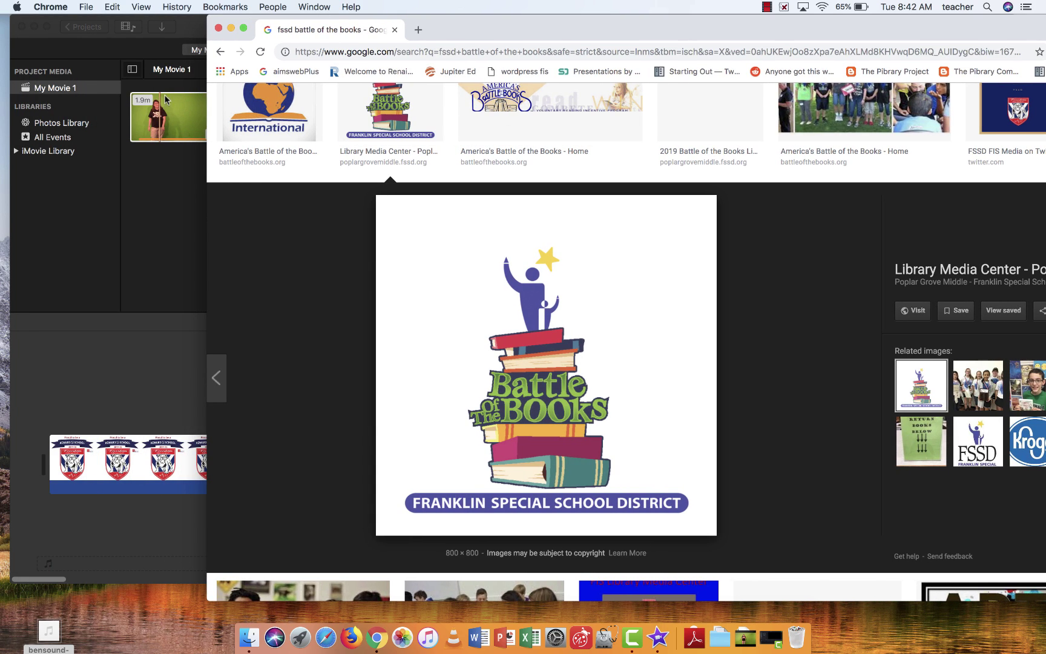
pyautogui.click(34, 27)
pyautogui.moveTo(379, 306); pyautogui.dragTo(86, 243)
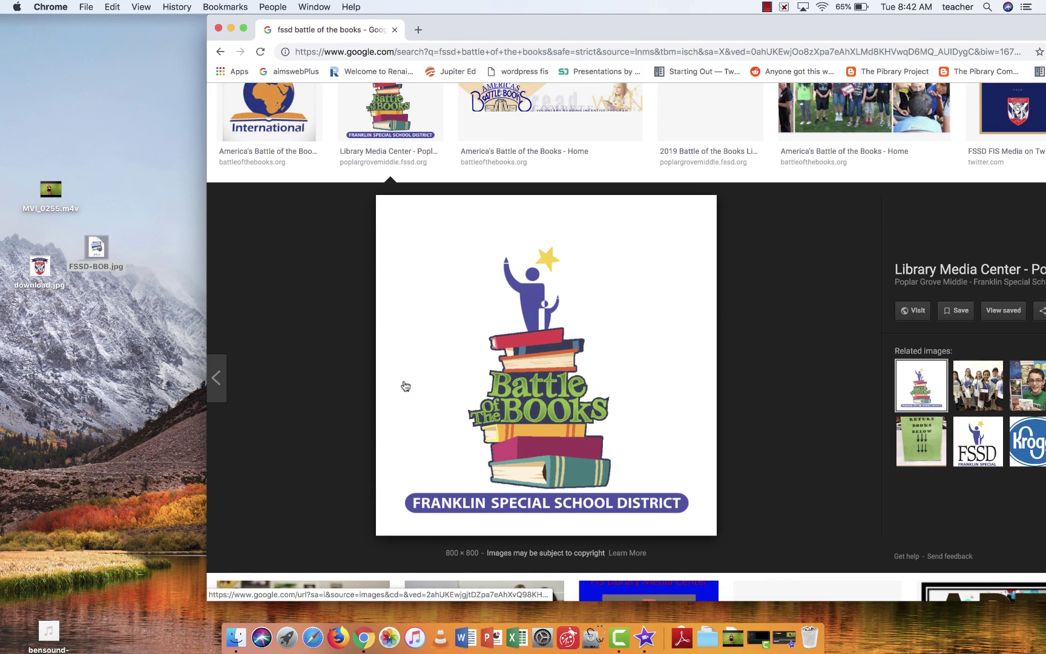
pyautogui.rightClick(404, 384)
pyautogui.click(221, 34)
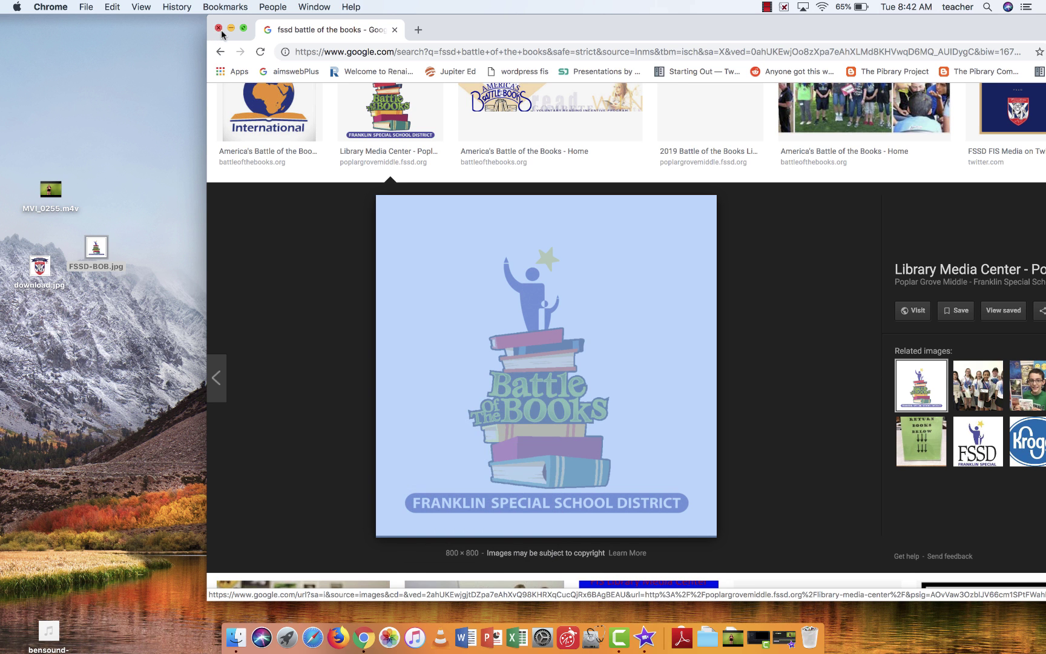
# Switch back to iMovie, import FSSD-BOB.jpg from the desktop, and place it on the main track beneath the green-screen clip
pyautogui.click(785, 641)
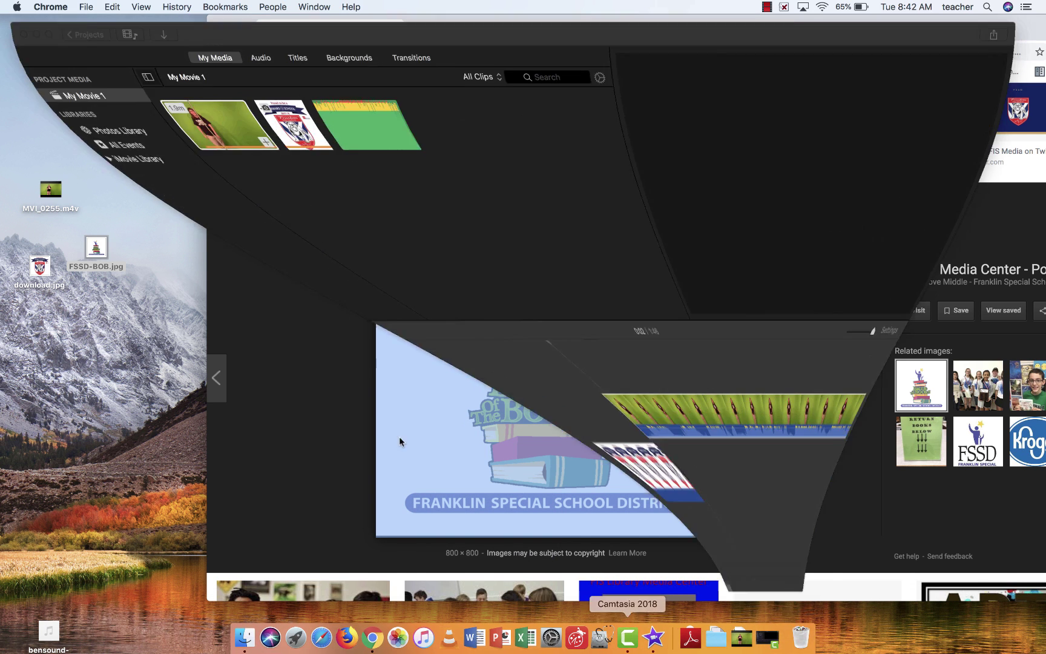
pyautogui.click(162, 28)
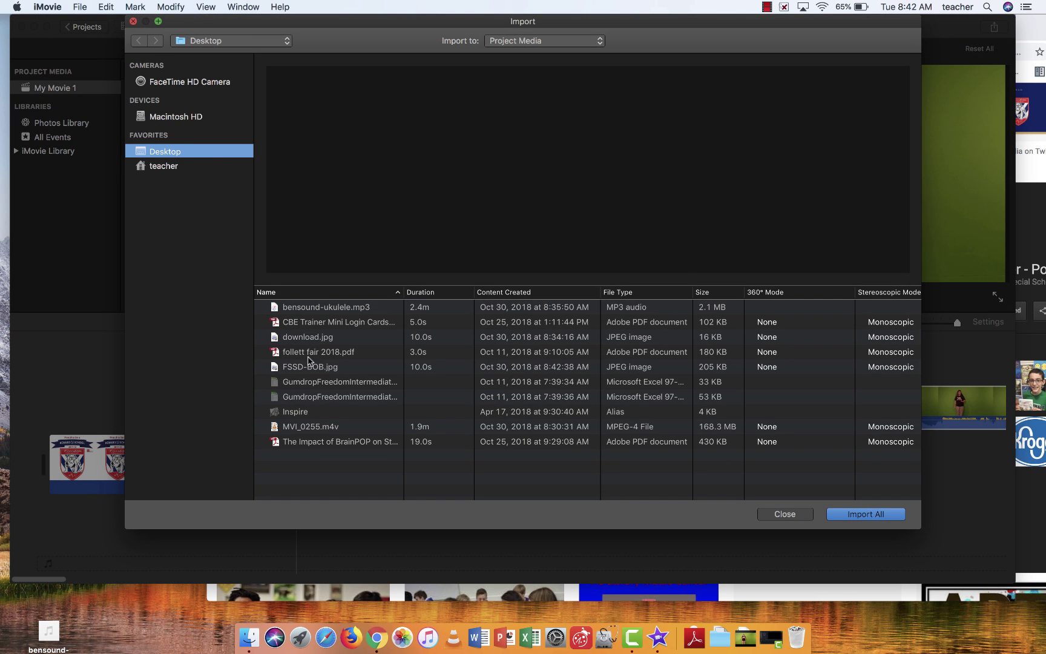
pyautogui.click(311, 368)
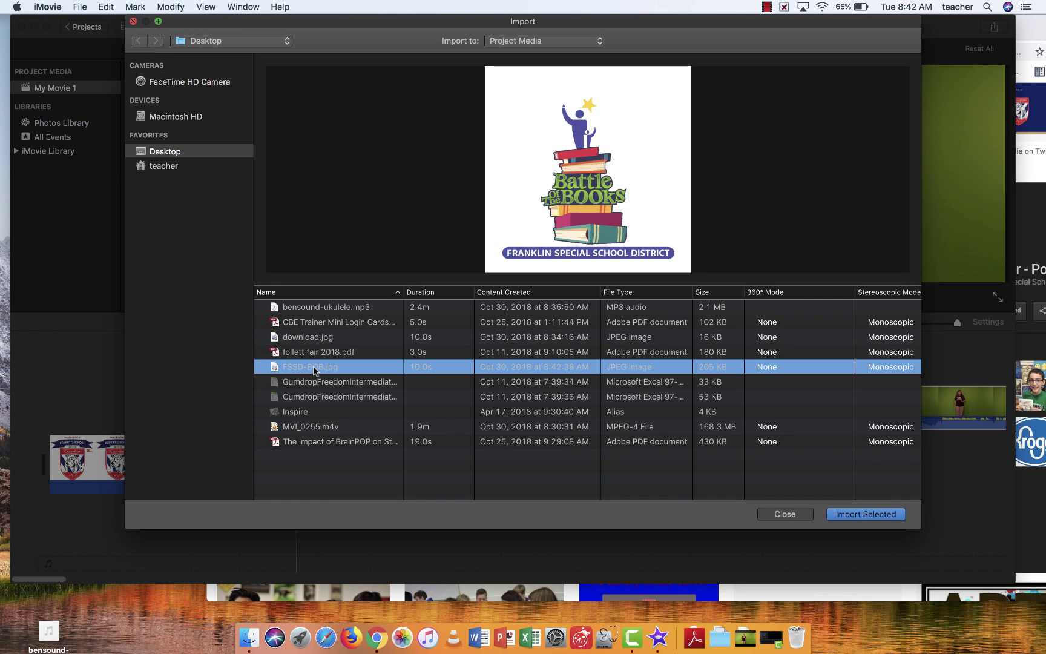
pyautogui.click(862, 513)
pyautogui.moveTo(428, 117); pyautogui.dragTo(341, 411)
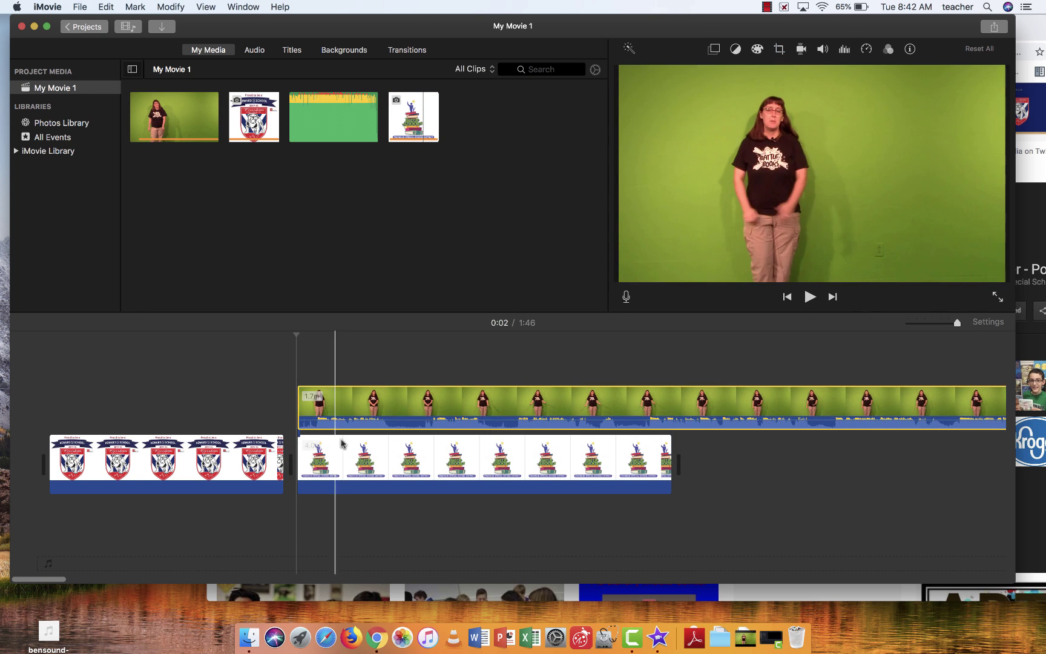
# Set the video overlay mode of the presenter clip above the Battle of the Books image to Green/Blue Screen
pyautogui.click(378, 468)
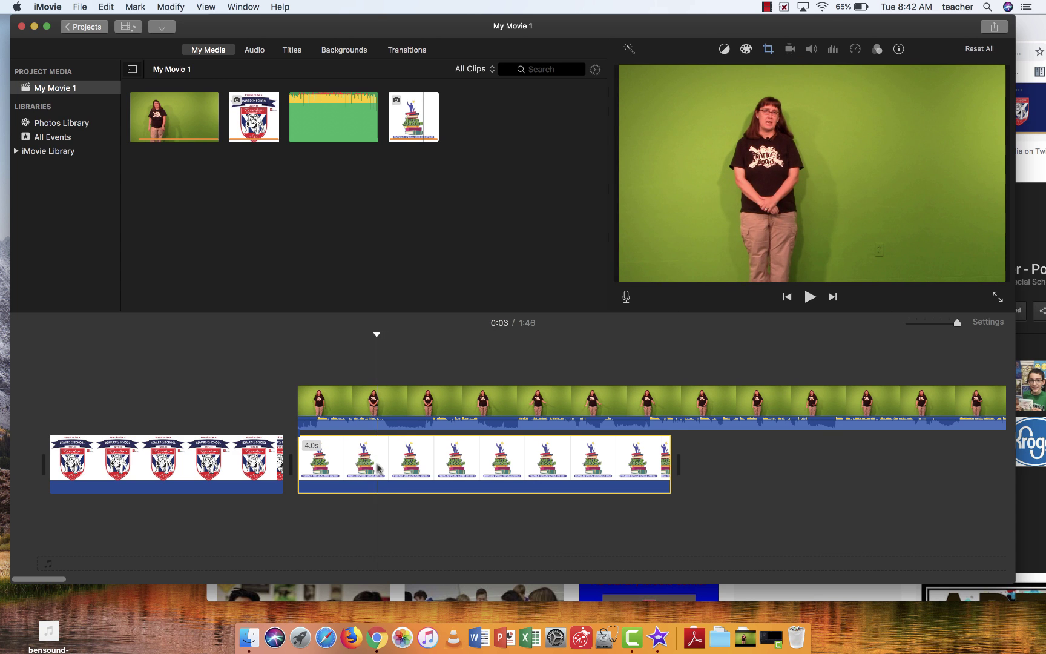
pyautogui.click(354, 404)
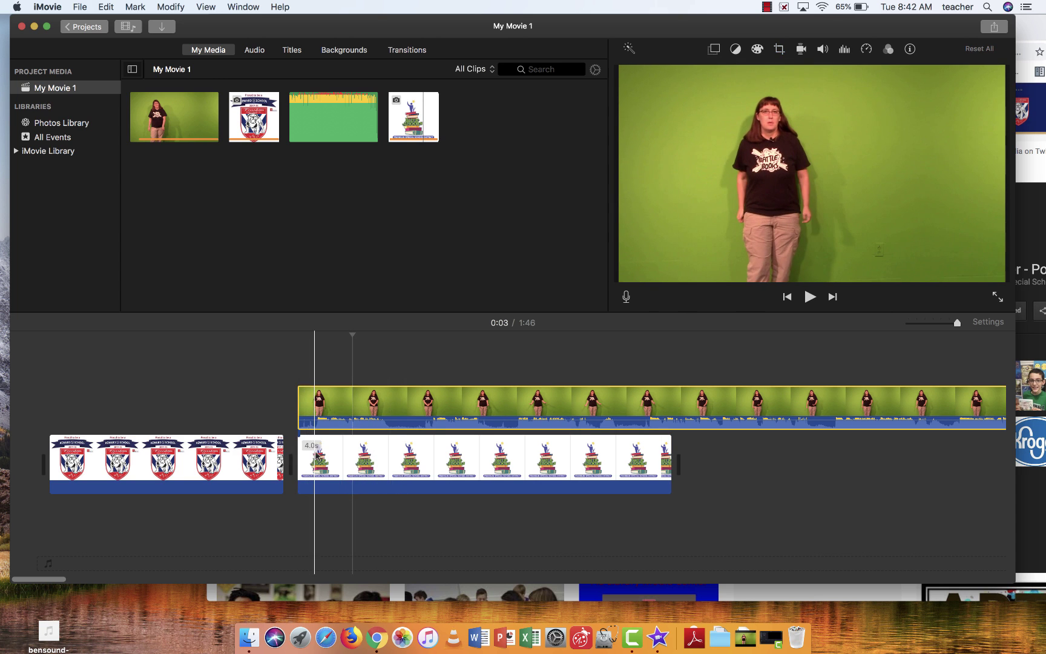
pyautogui.click(314, 457)
pyautogui.click(335, 403)
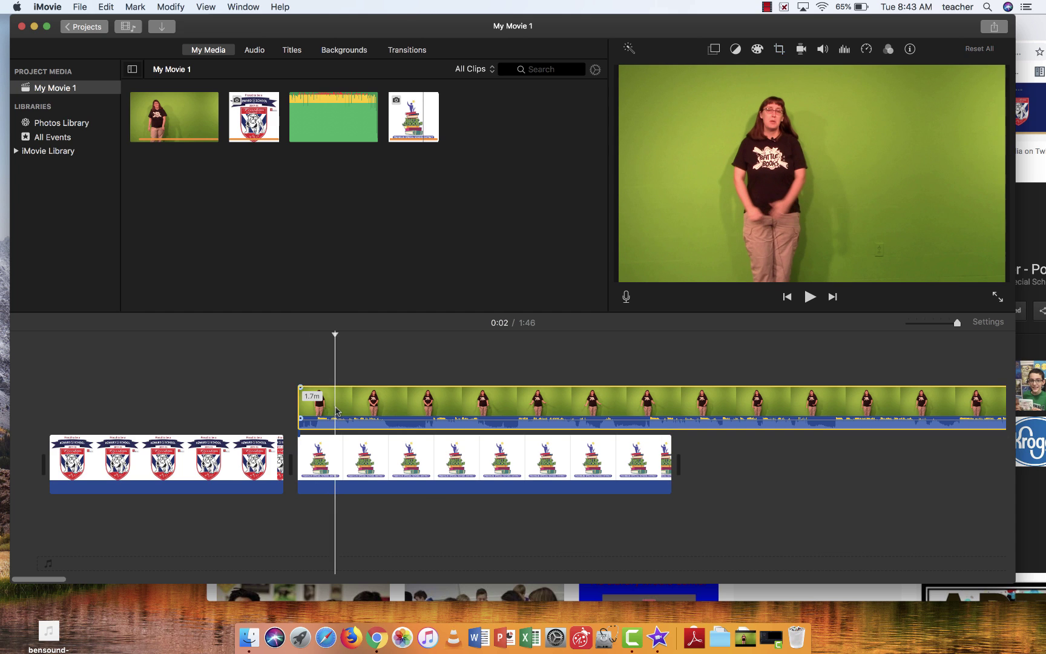
pyautogui.click(715, 49)
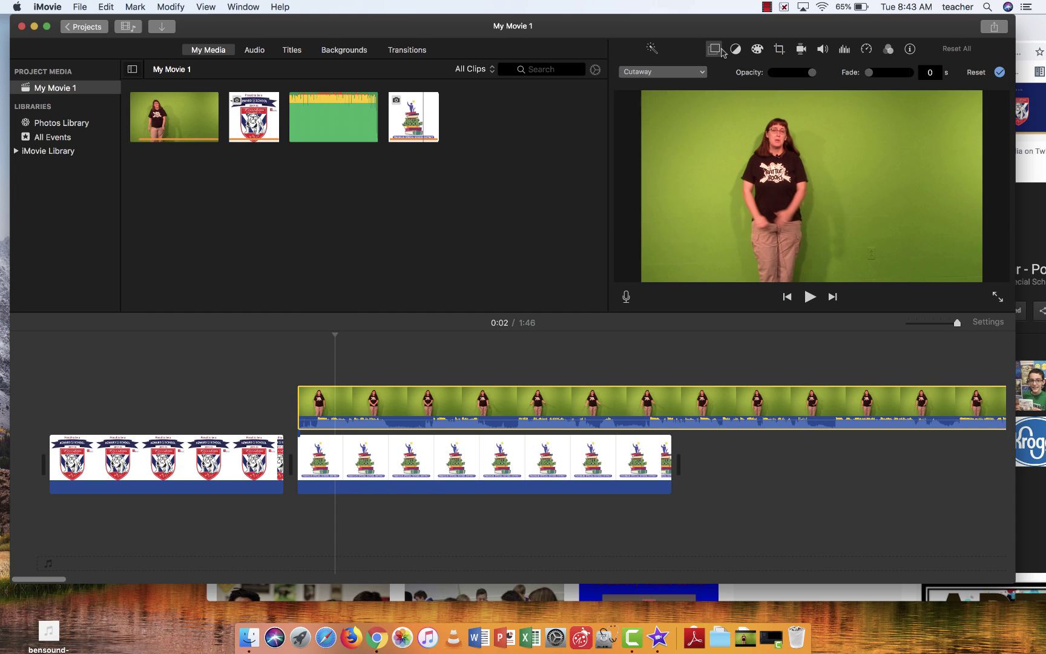
pyautogui.click(684, 73)
pyautogui.click(664, 97)
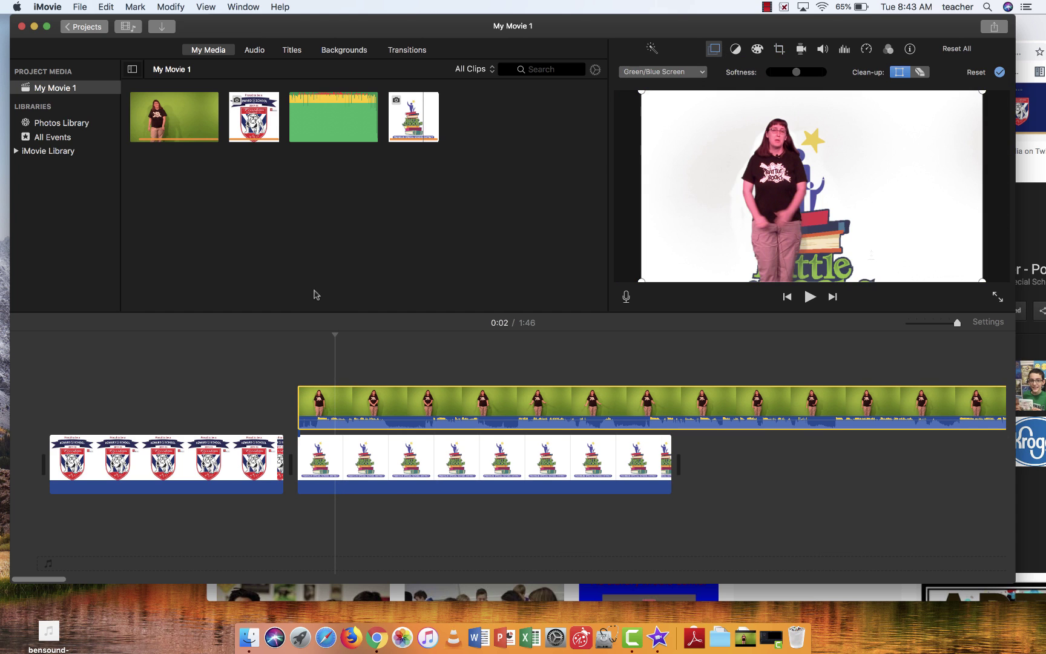
# Play the keyed section and lengthen the Battle of the Books image beneath the presenter clip to 9.5 s
pyautogui.click(297, 408)
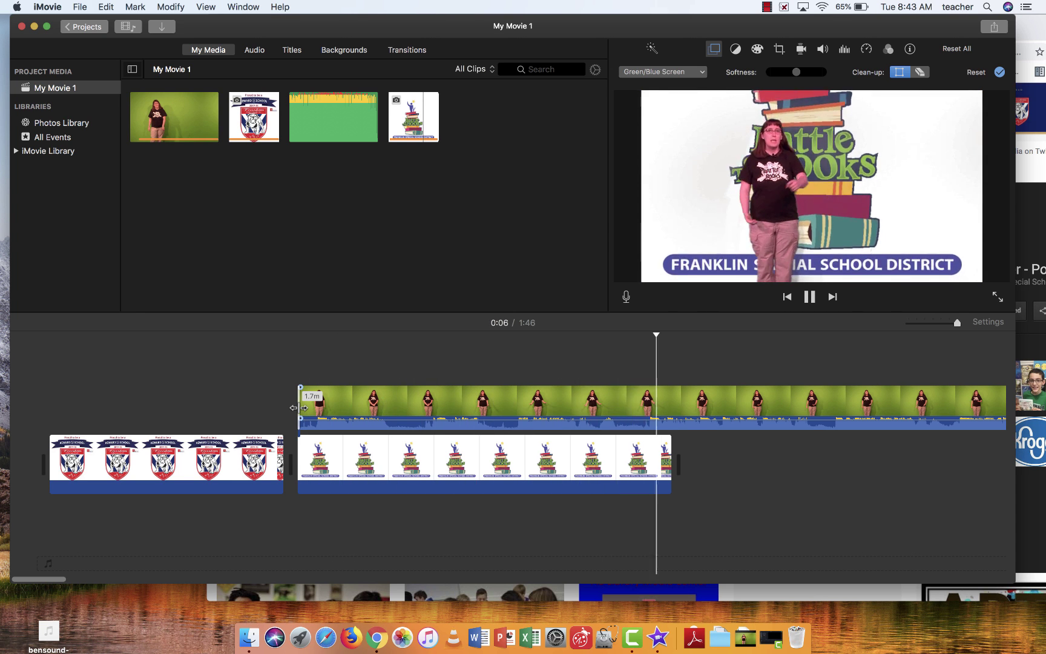
pyautogui.press('space')
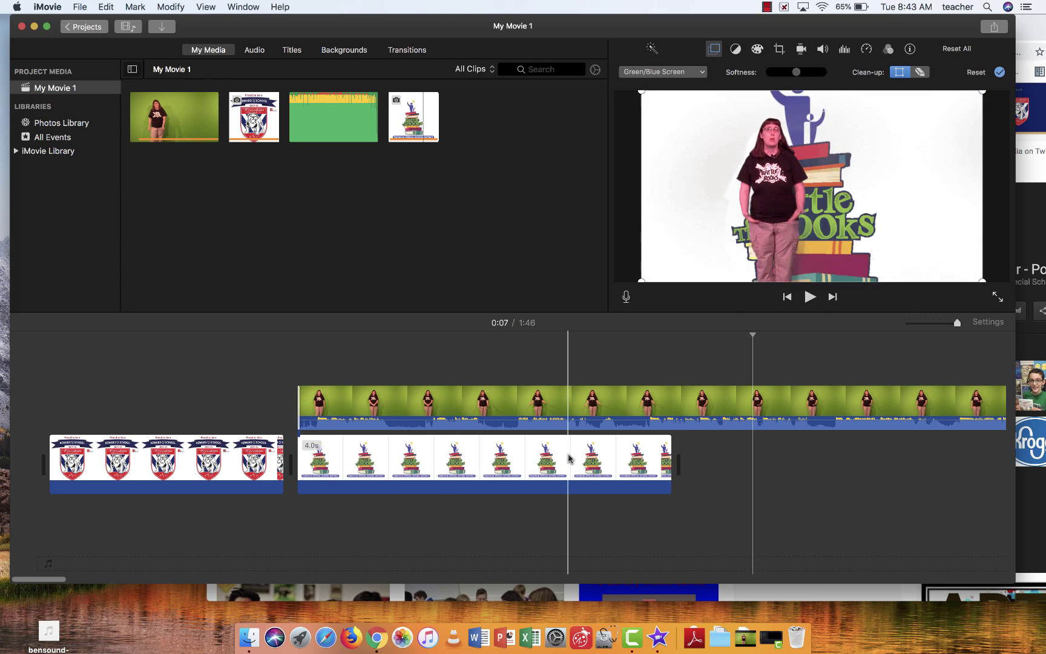
pyautogui.click(567, 460)
pyautogui.moveTo(670, 446); pyautogui.dragTo(765, 448)
pyautogui.press('space')
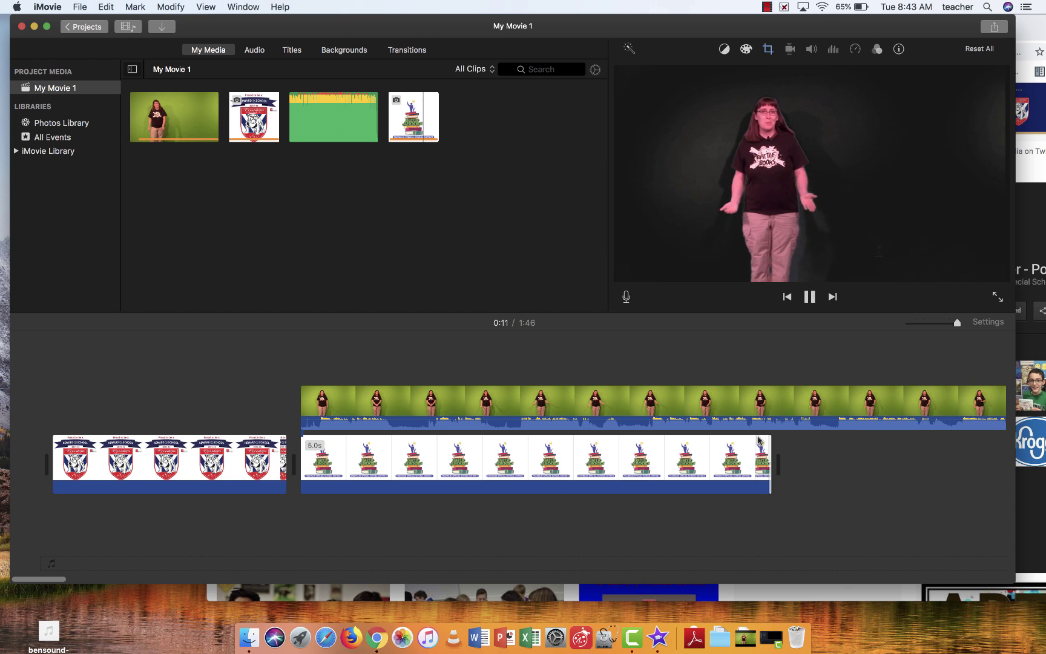
pyautogui.hscroll(10, 742, 472)
pyautogui.press('space')
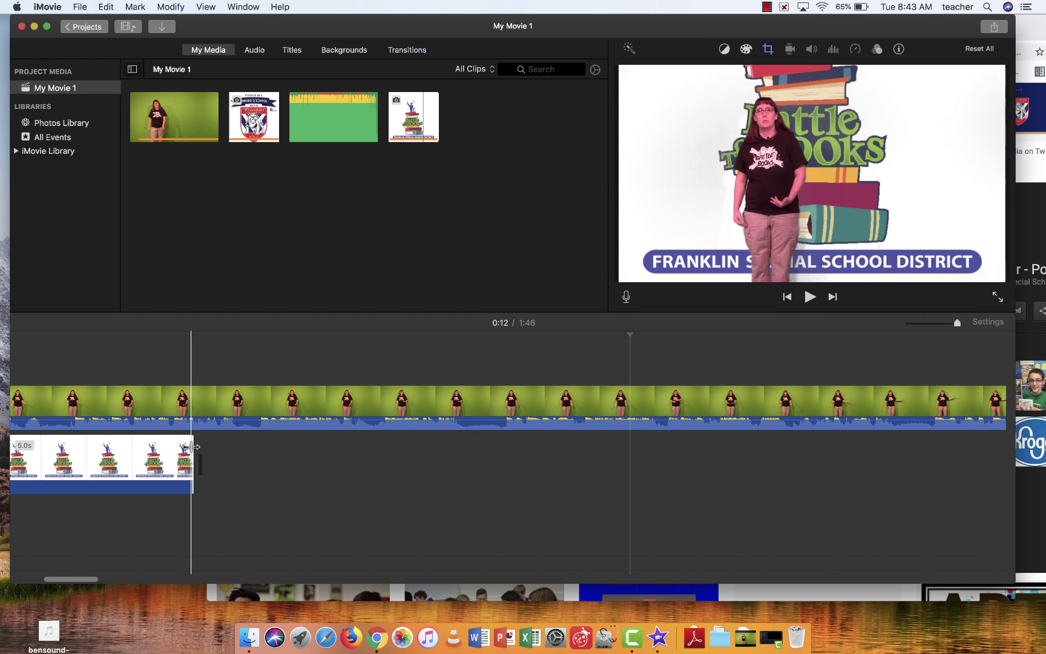
pyautogui.moveTo(195, 451); pyautogui.dragTo(622, 462)
# Add the school logo image directly after the Battle of the Books image and trim its end back to about 0:14
pyautogui.moveTo(254, 117); pyautogui.dragTo(633, 451)
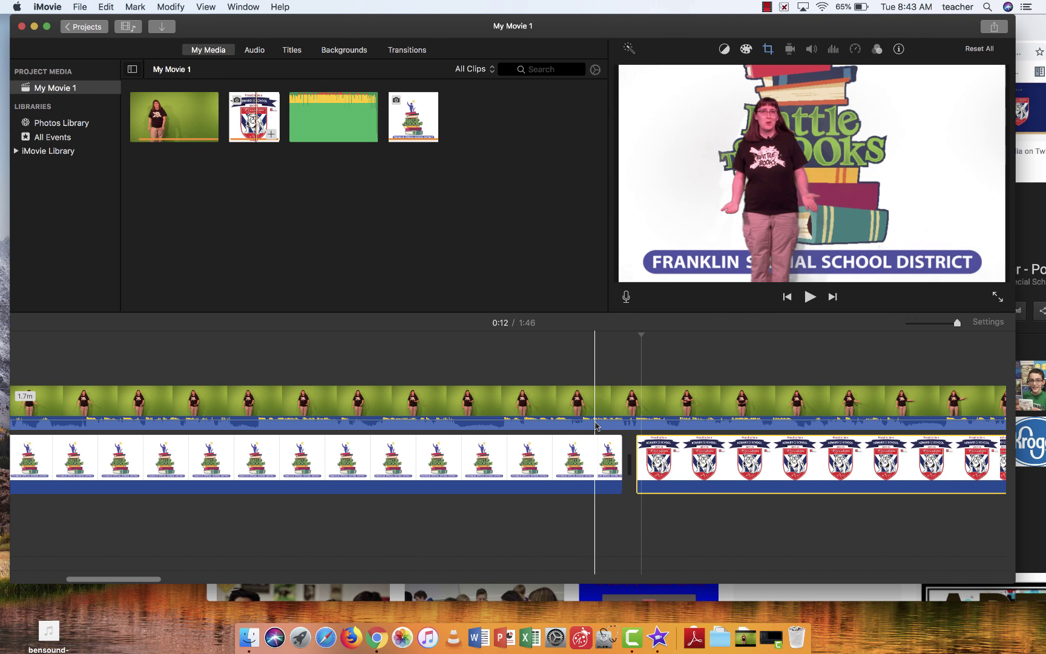
pyautogui.press('space')
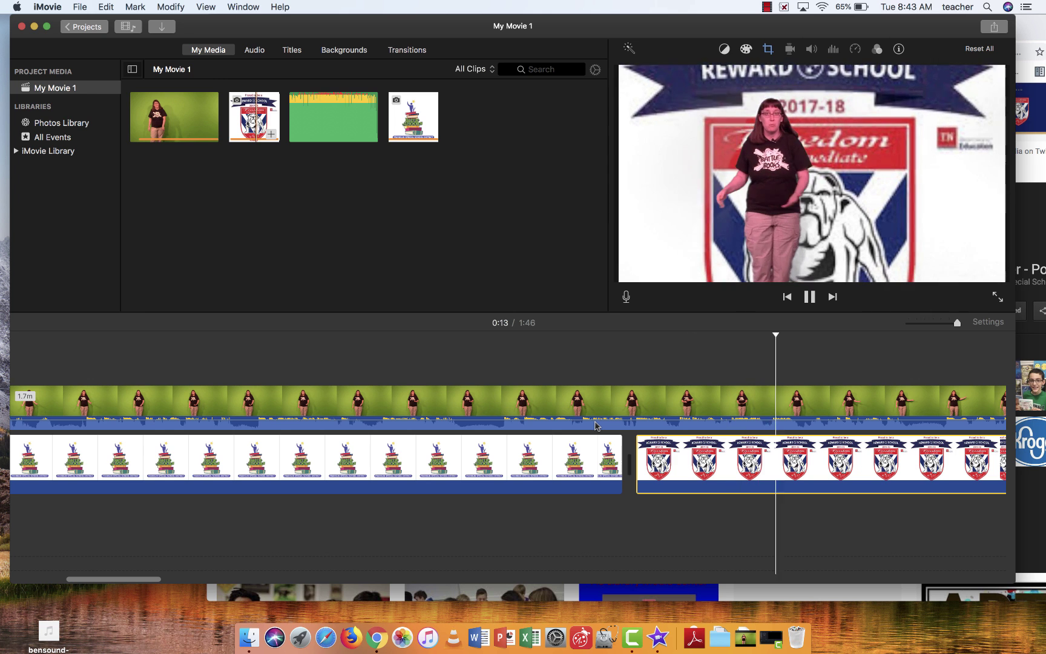
pyautogui.press('space')
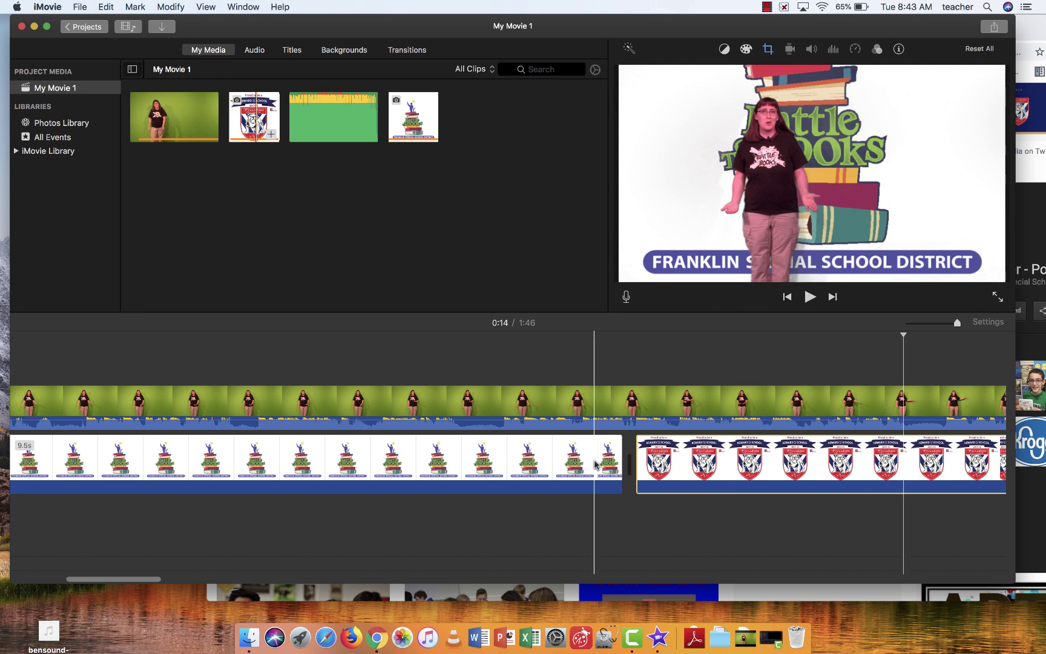
pyautogui.hscroll(10, 593, 463)
pyautogui.click(363, 427)
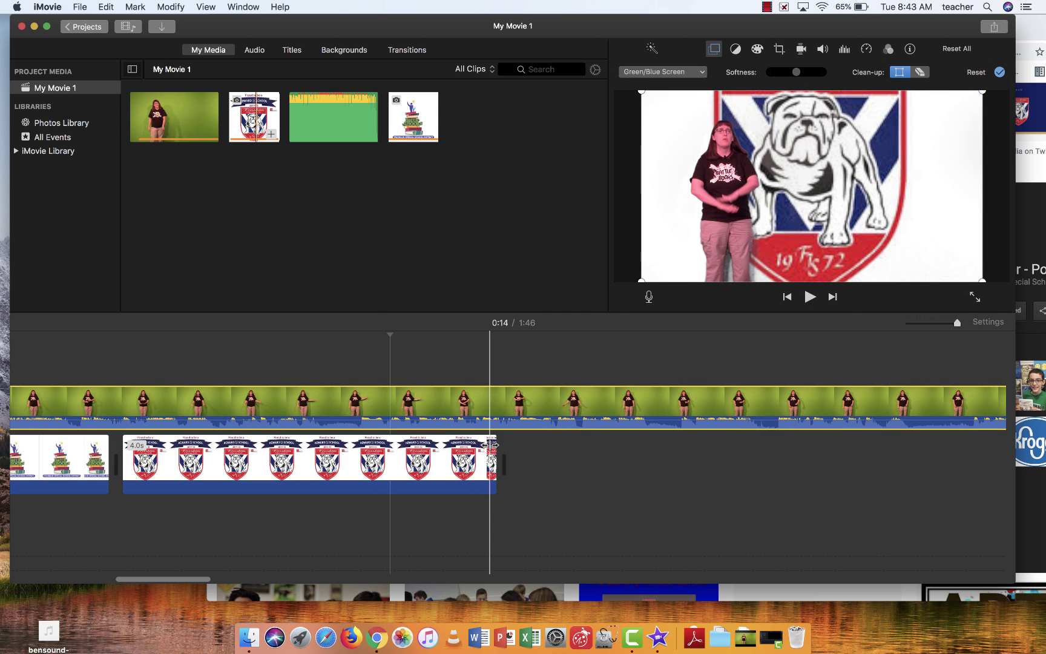
pyautogui.moveTo(492, 445); pyautogui.dragTo(331, 451)
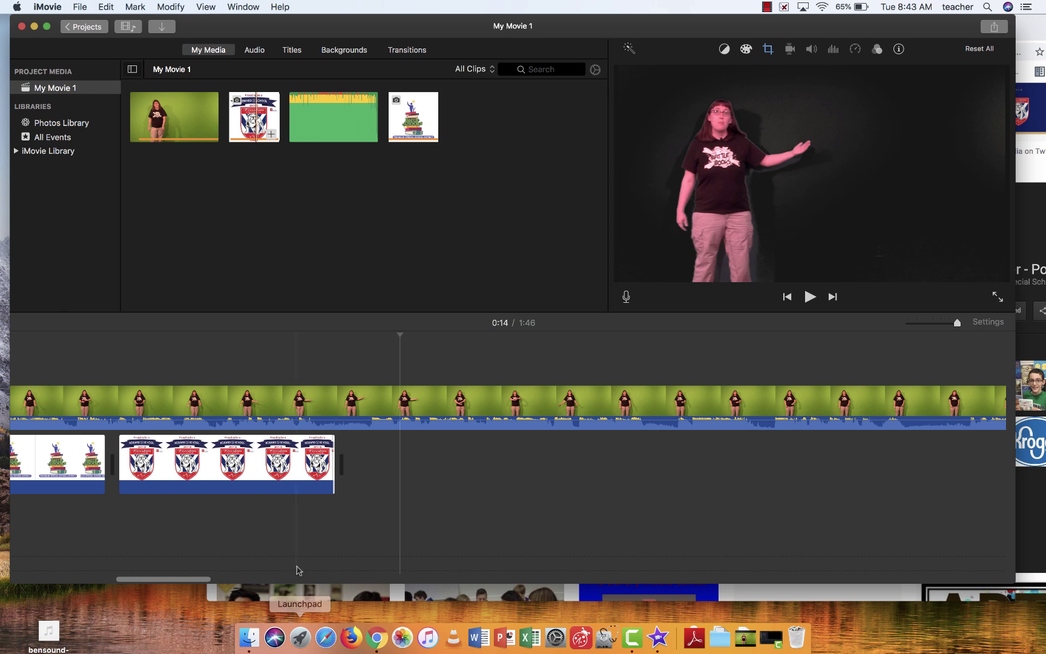
# Switch to Chrome and search Google Images for "williamson county public library"
pyautogui.doubleClick(439, 25)
pyautogui.click(480, 30)
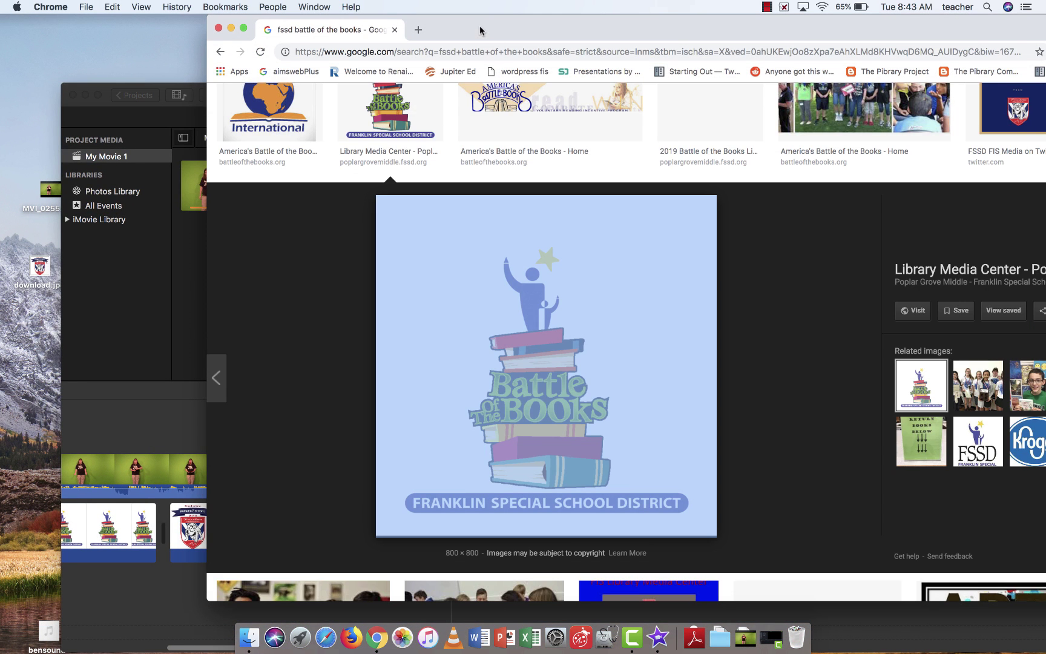
pyautogui.scroll(4, 364, 205)
pyautogui.tripleClick(378, 107)
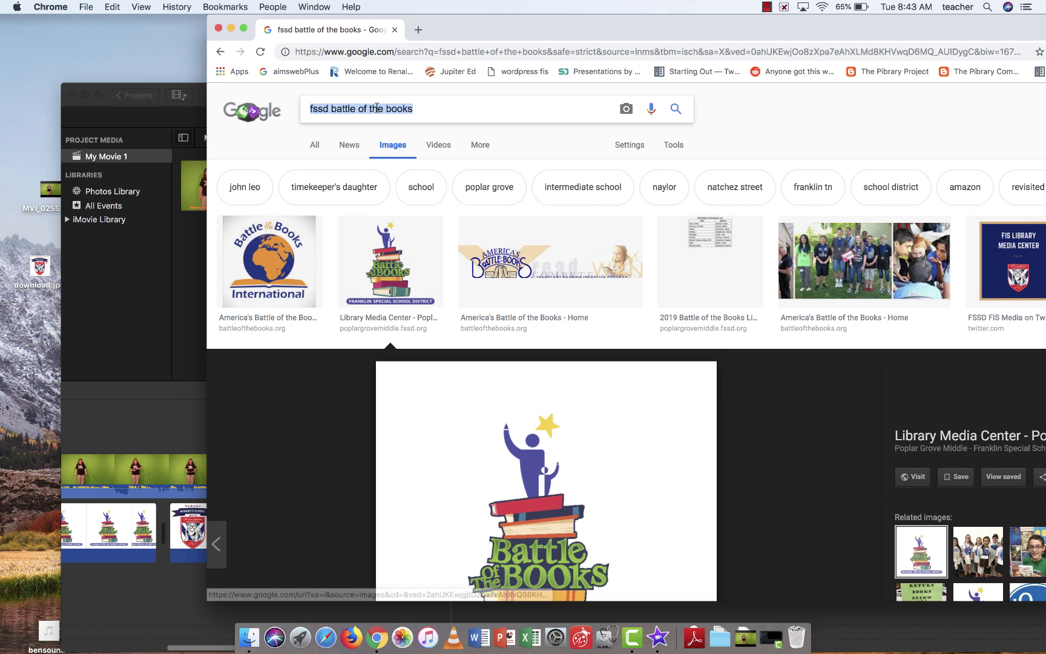
pyautogui.write('wil')
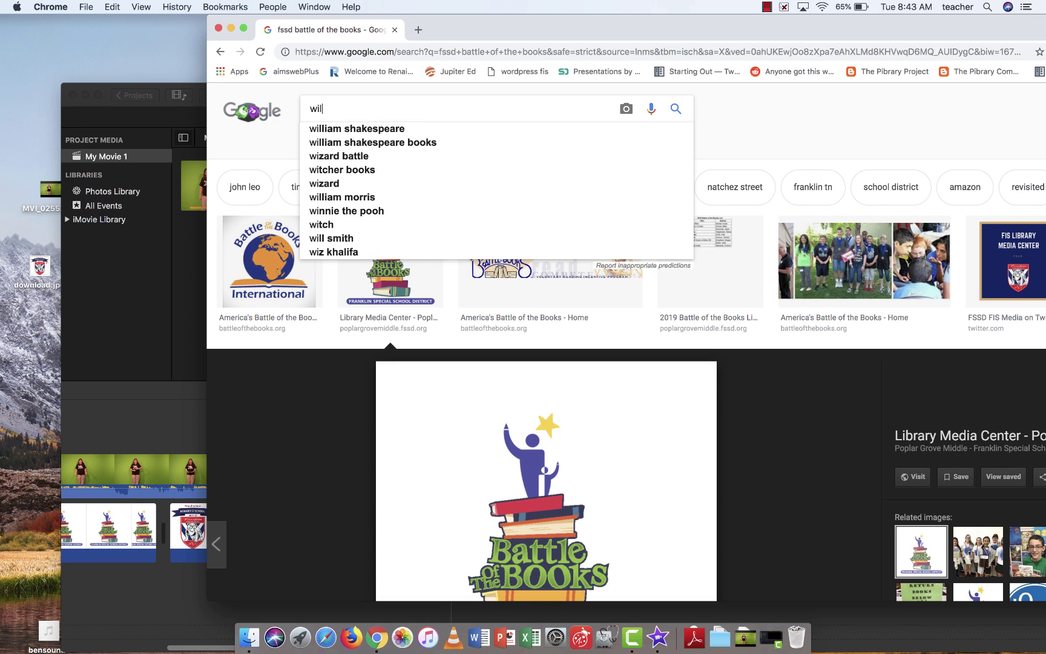
pyautogui.write('liamson co')
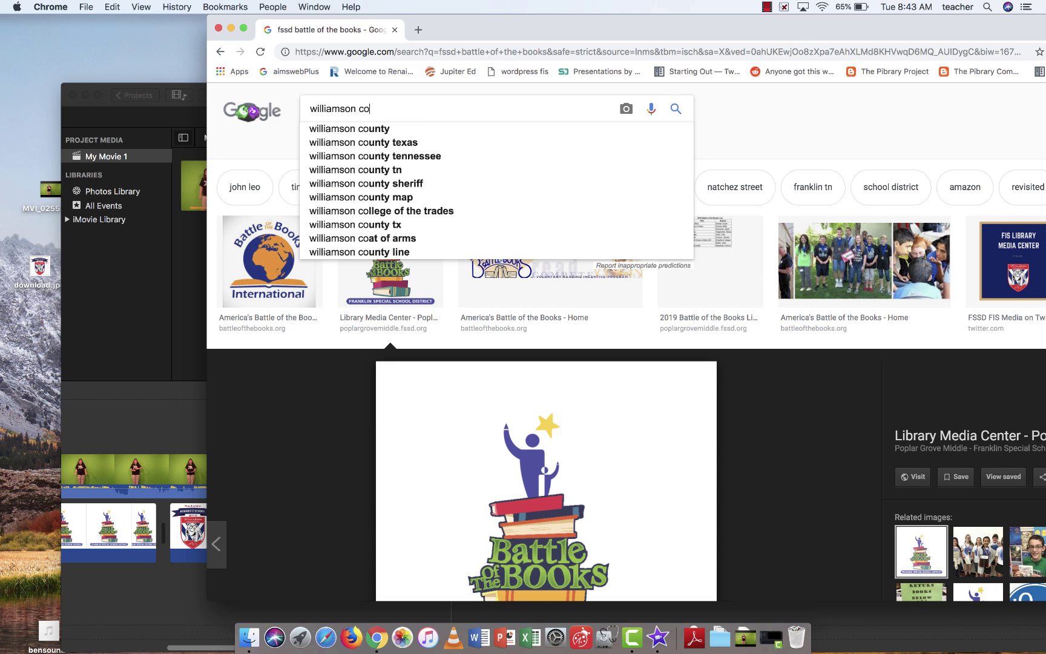
pyautogui.write('unty publi')
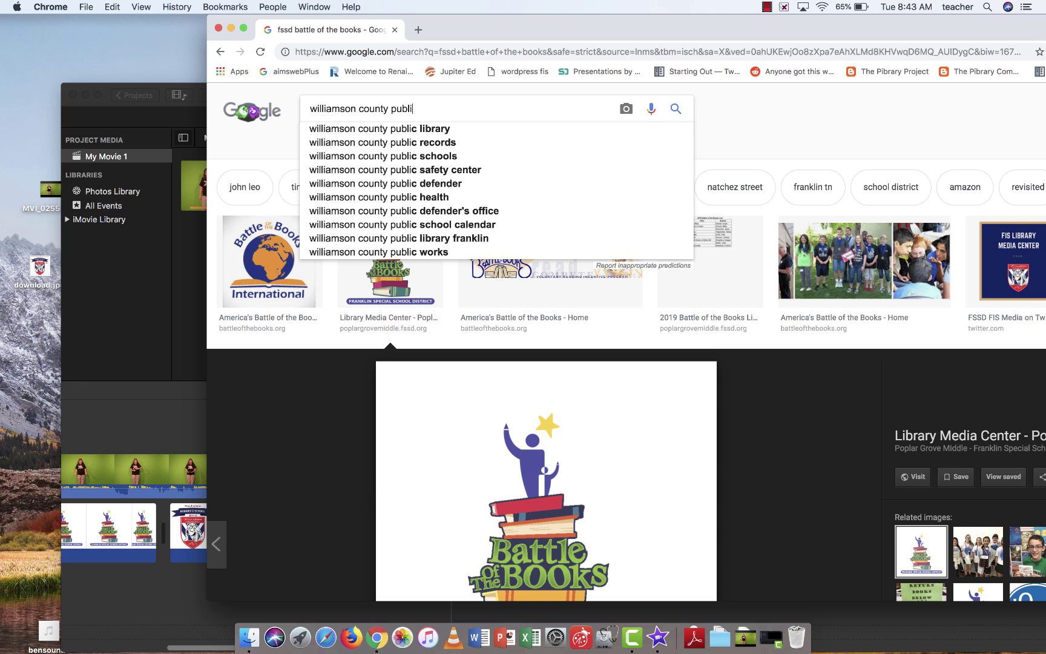
pyautogui.click(385, 129)
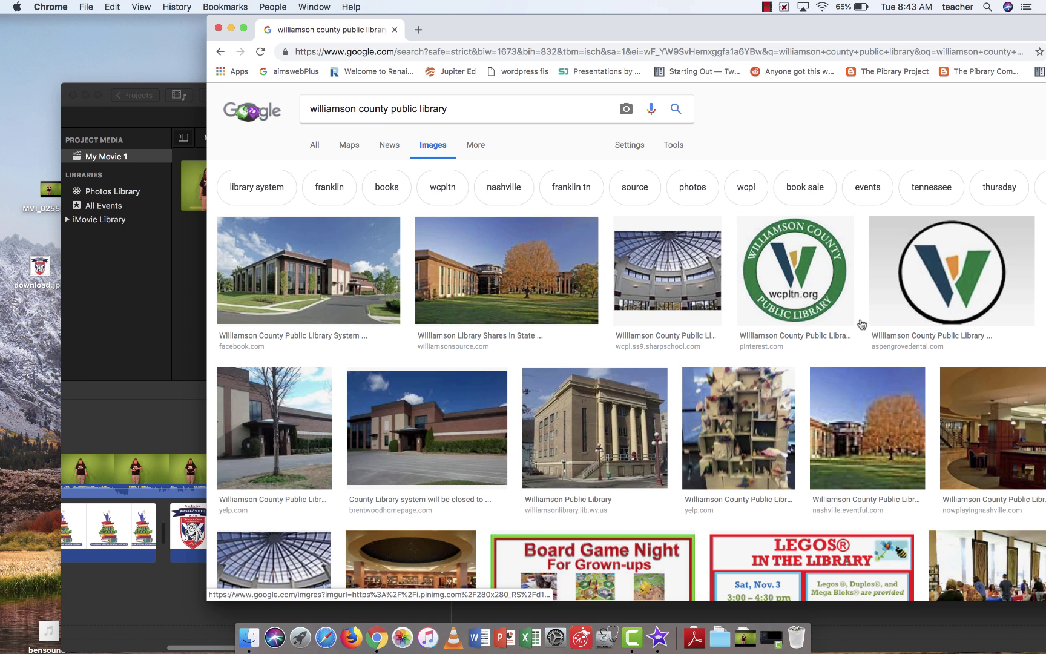
# Save the library building photo with the orange tree and the round wcpltn.org logo to the desktop, and close the browser window
pyautogui.click(476, 271)
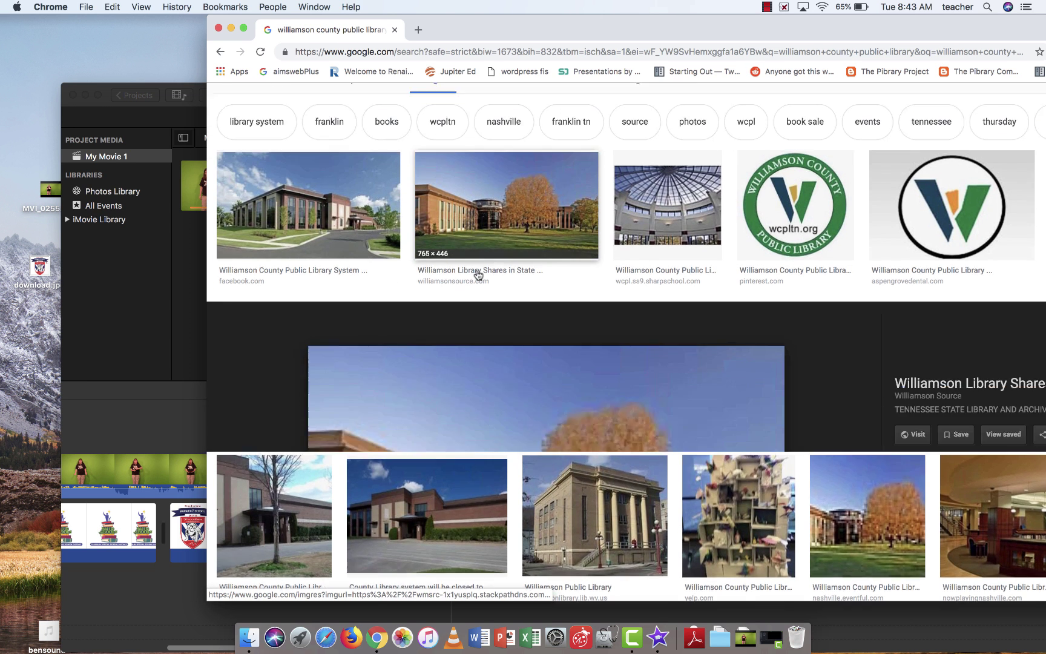
pyautogui.moveTo(365, 338); pyautogui.dragTo(21, 333)
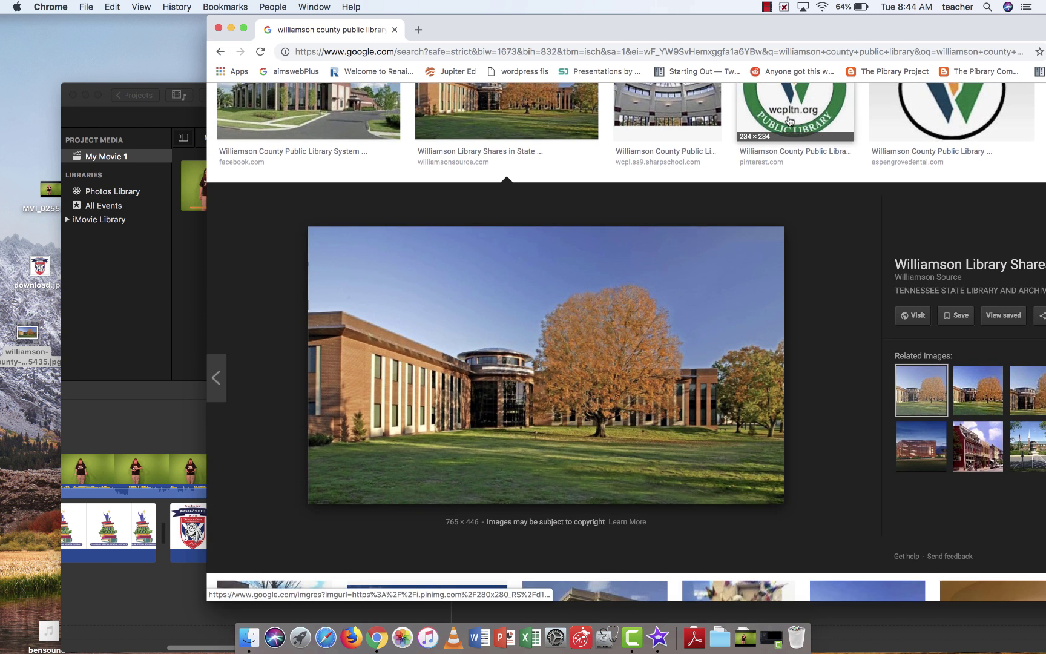
pyautogui.click(789, 121)
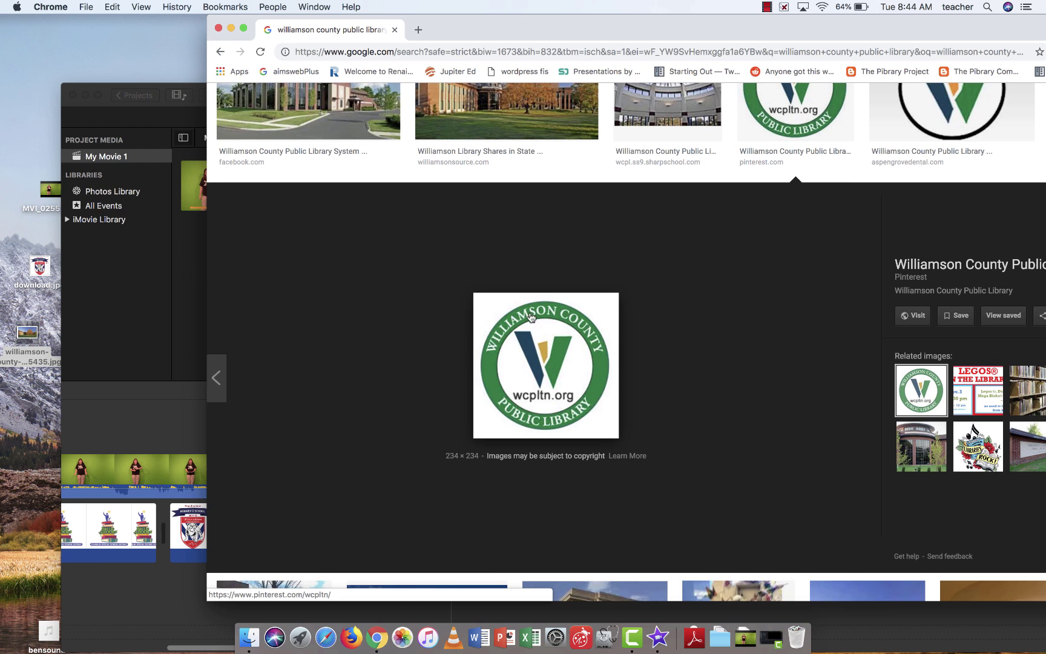
pyautogui.moveTo(533, 317); pyautogui.dragTo(26, 99)
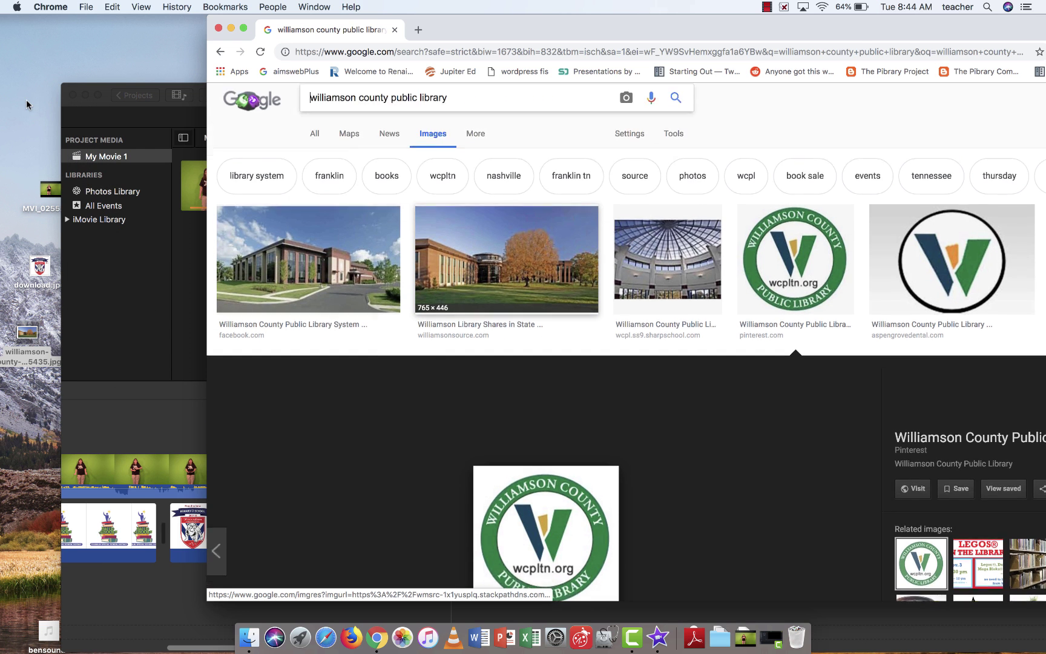
pyautogui.click(217, 28)
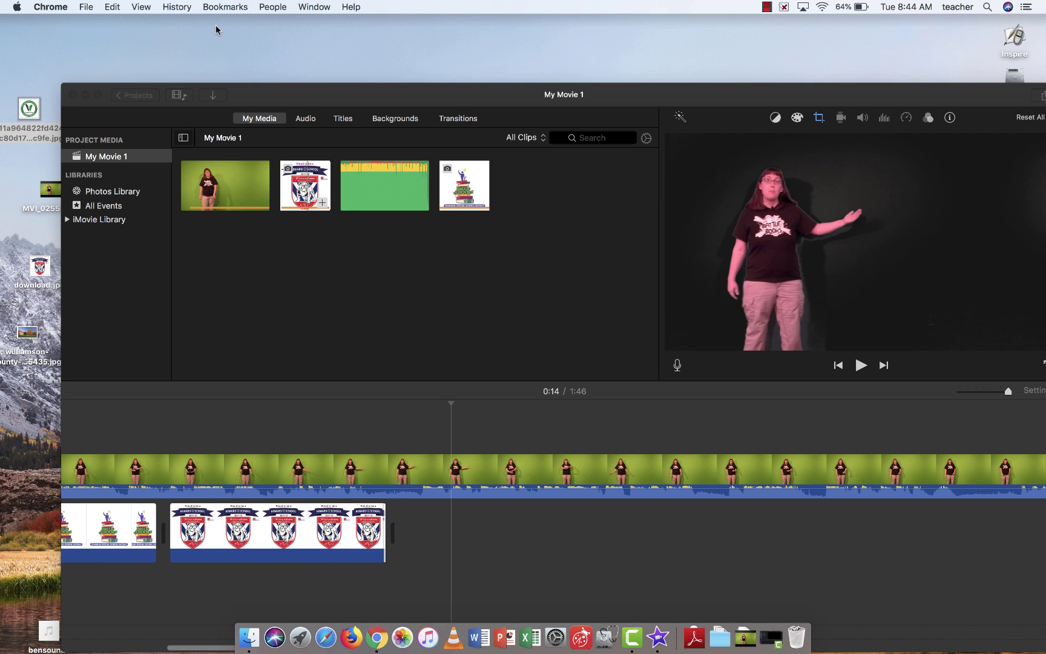
# Switch back to iMovie and import the round wcpltn.org logo and the Williamson County library building photo from the desktop into the project
pyautogui.click(217, 96)
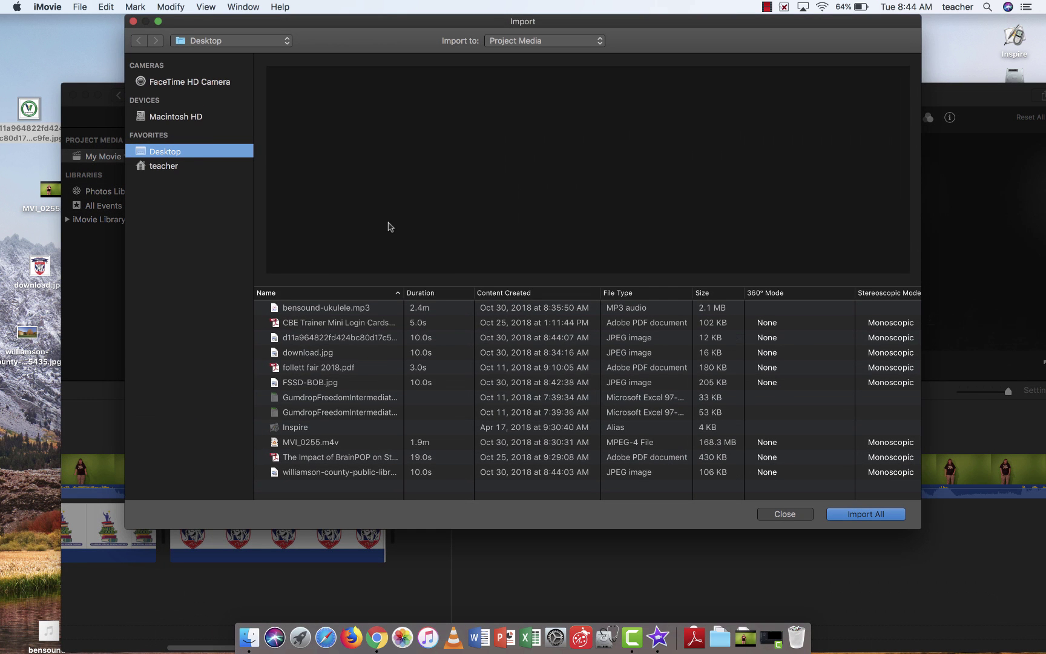
pyautogui.click(288, 310)
pyautogui.press('Down')
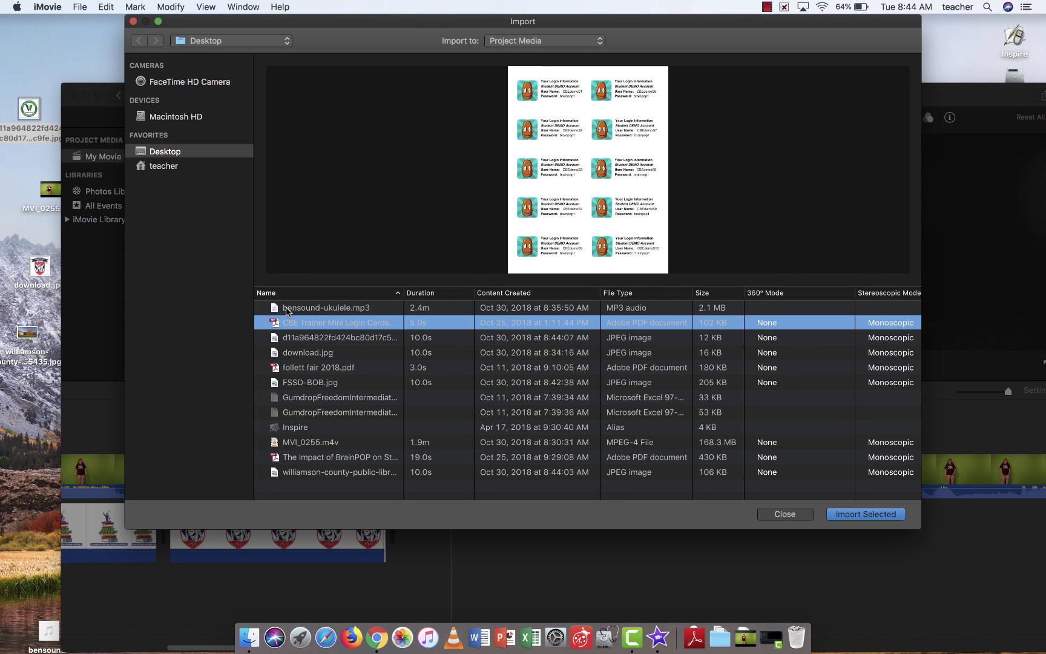
pyautogui.press('Down')
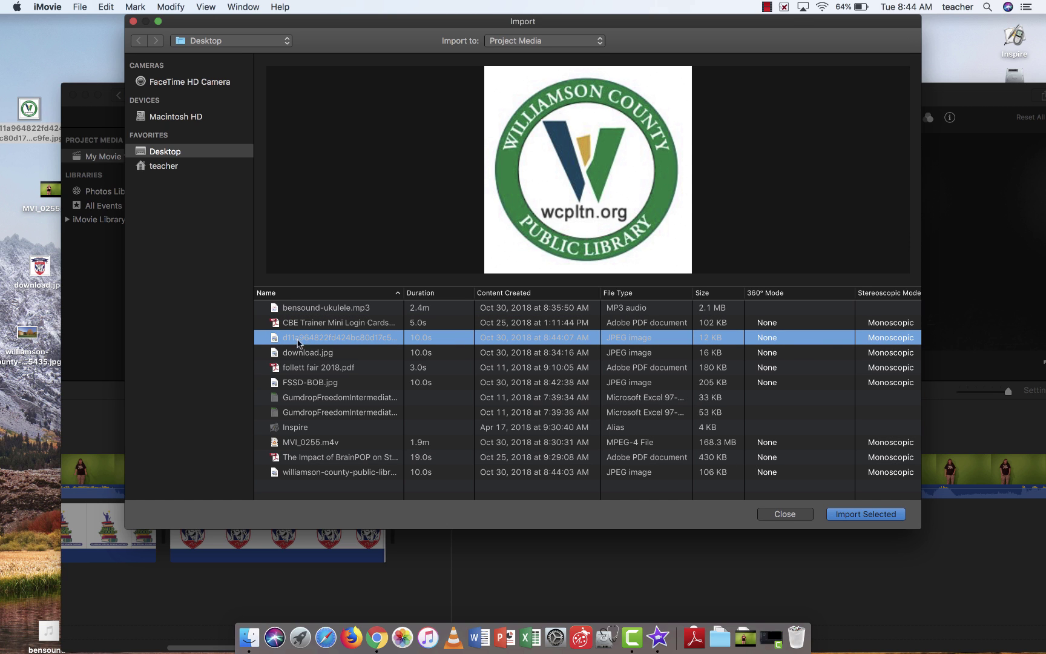
pyautogui.click(287, 355)
pyautogui.click(291, 338)
pyautogui.keyDown('super'); pyautogui.click(291, 472); pyautogui.keyUp('super')
pyautogui.click(879, 519)
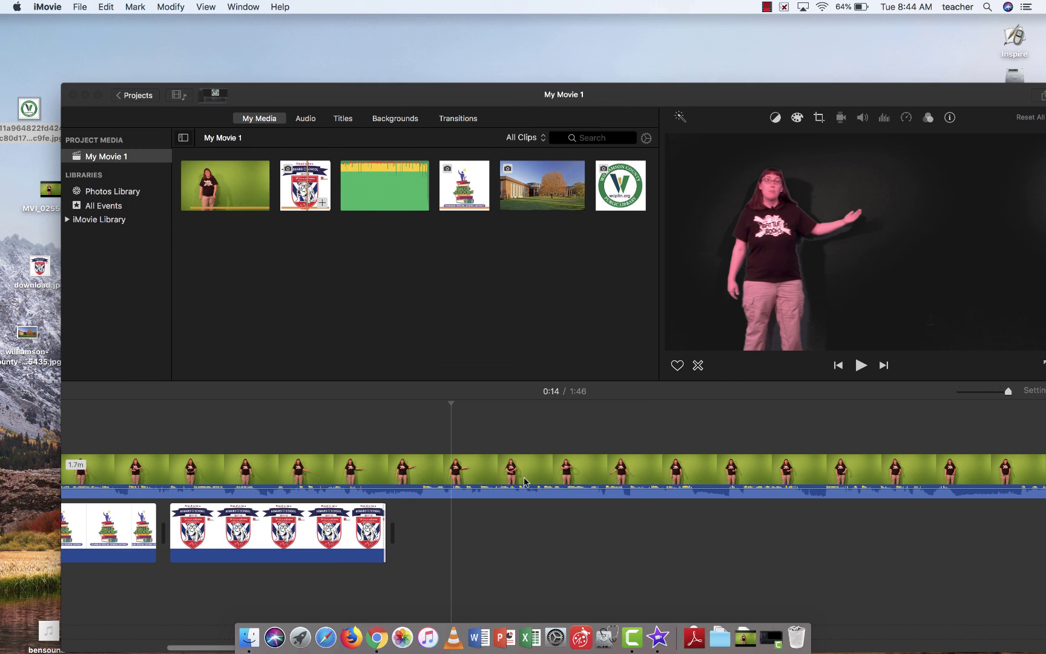
# Add the library building photo directly after the second school logo image, followed by the round library logo, beneath the presenter clip
pyautogui.moveTo(530, 188); pyautogui.dragTo(434, 498)
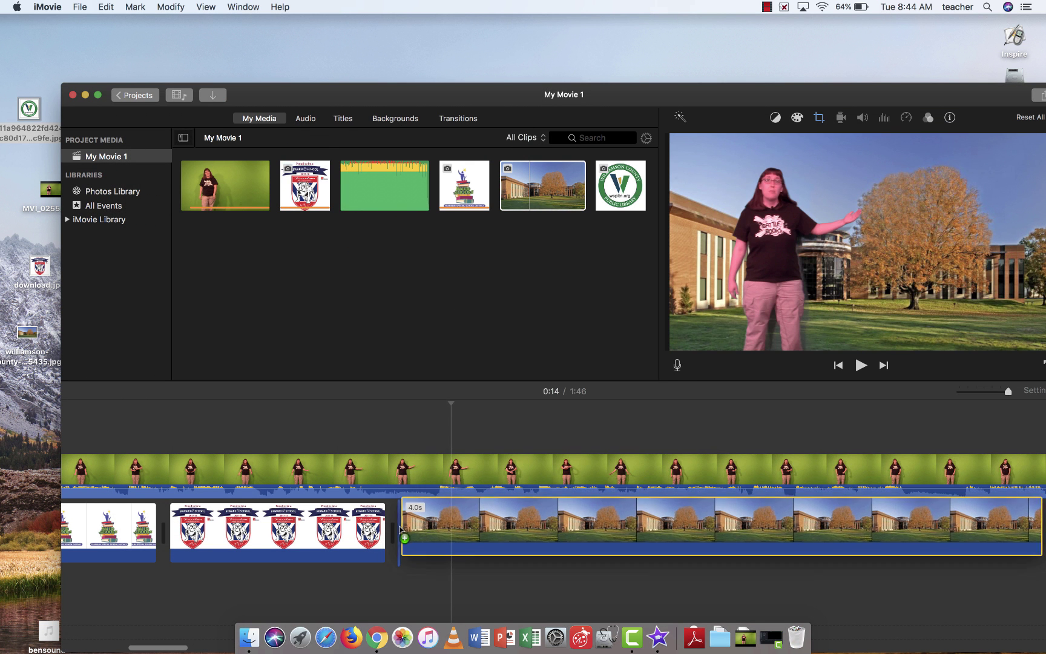
pyautogui.hscroll(10, 435, 515)
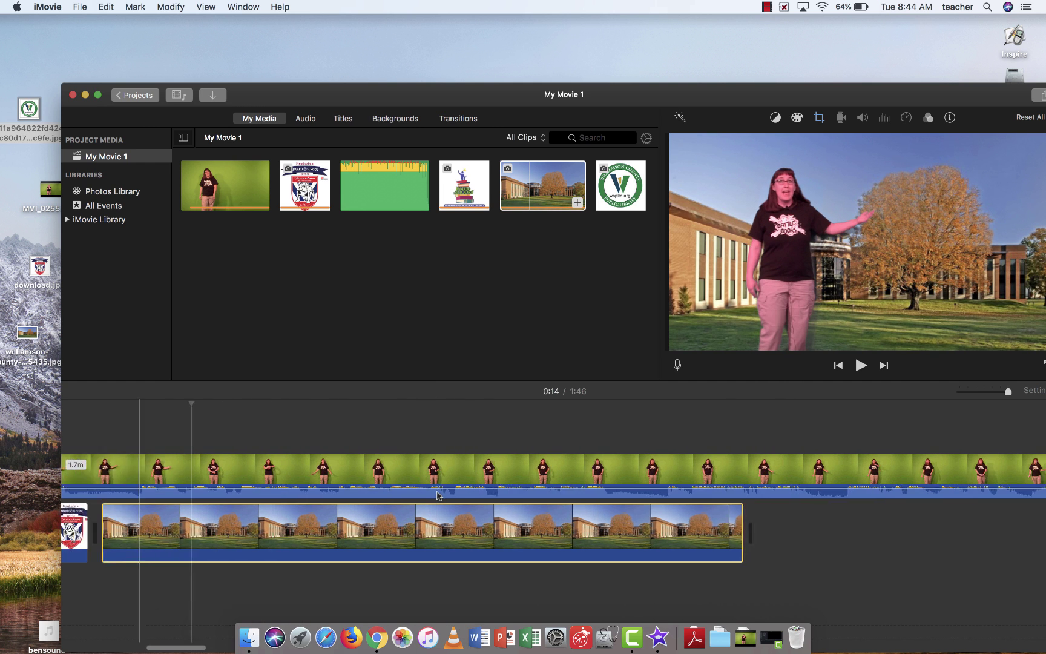
pyautogui.moveTo(580, 531)
pyautogui.mouseDown()
pyautogui.moveTo(978, 523)
pyautogui.moveTo(877, 525)
pyautogui.mouseUp()
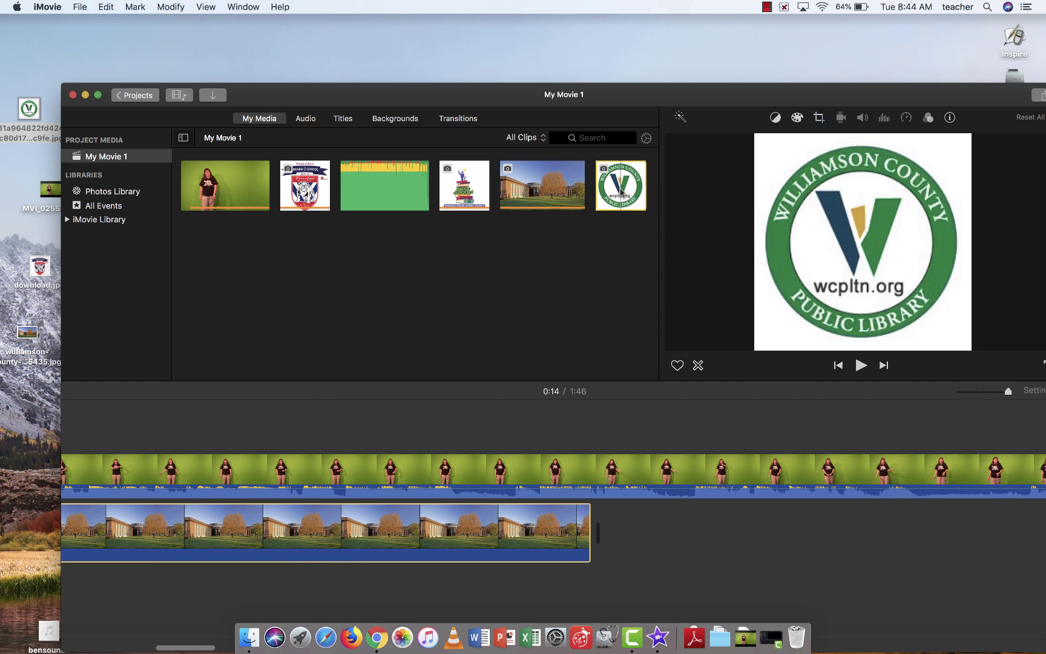
pyautogui.moveTo(605, 196); pyautogui.dragTo(607, 533)
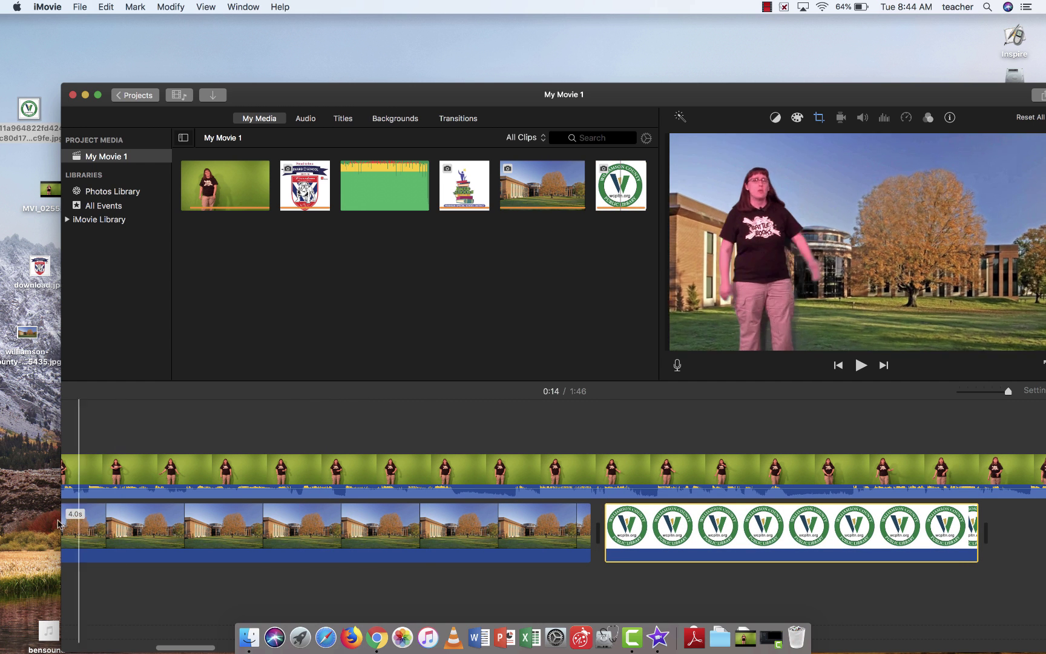
# Set the crop style of the round library logo image to Fit and move the iMovie window so it is fully on screen
pyautogui.click(644, 543)
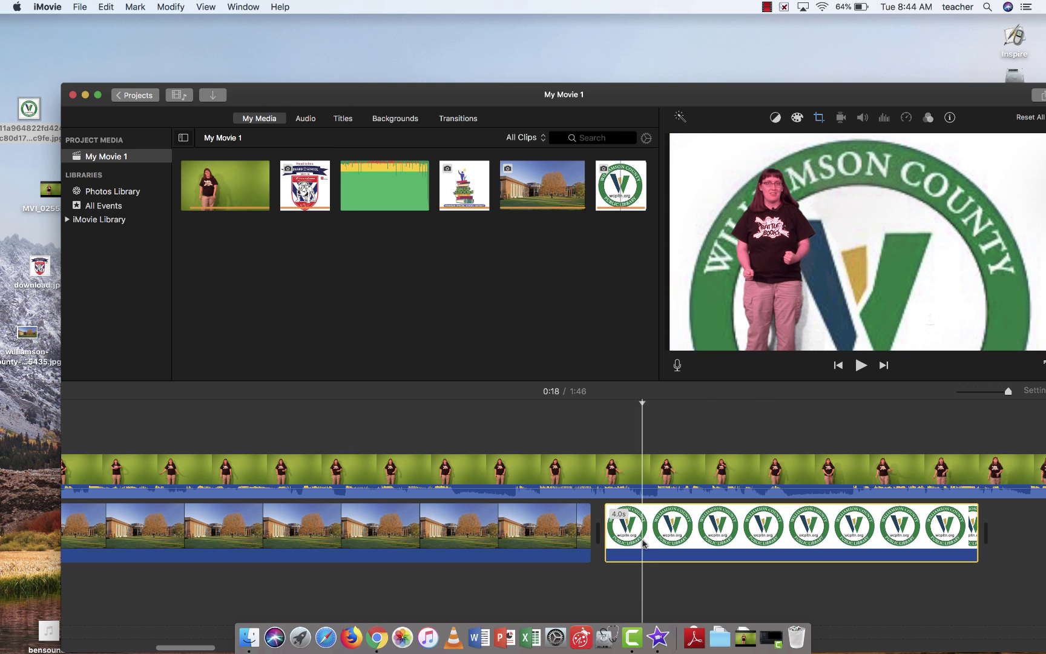
pyautogui.click(819, 118)
pyautogui.click(701, 142)
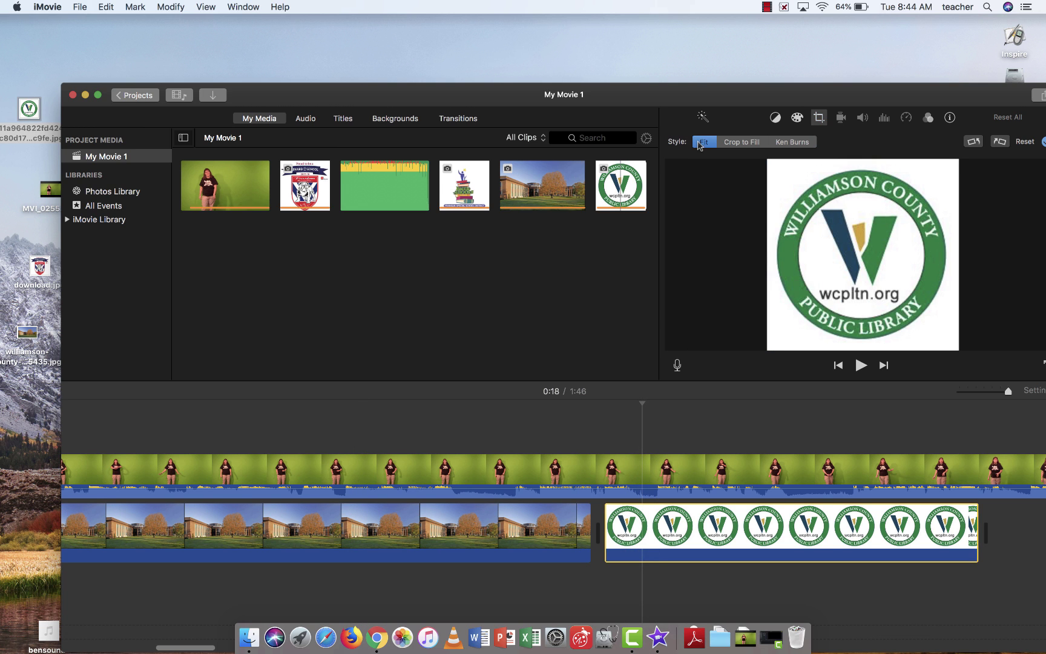
pyautogui.moveTo(643, 92); pyautogui.dragTo(621, 22)
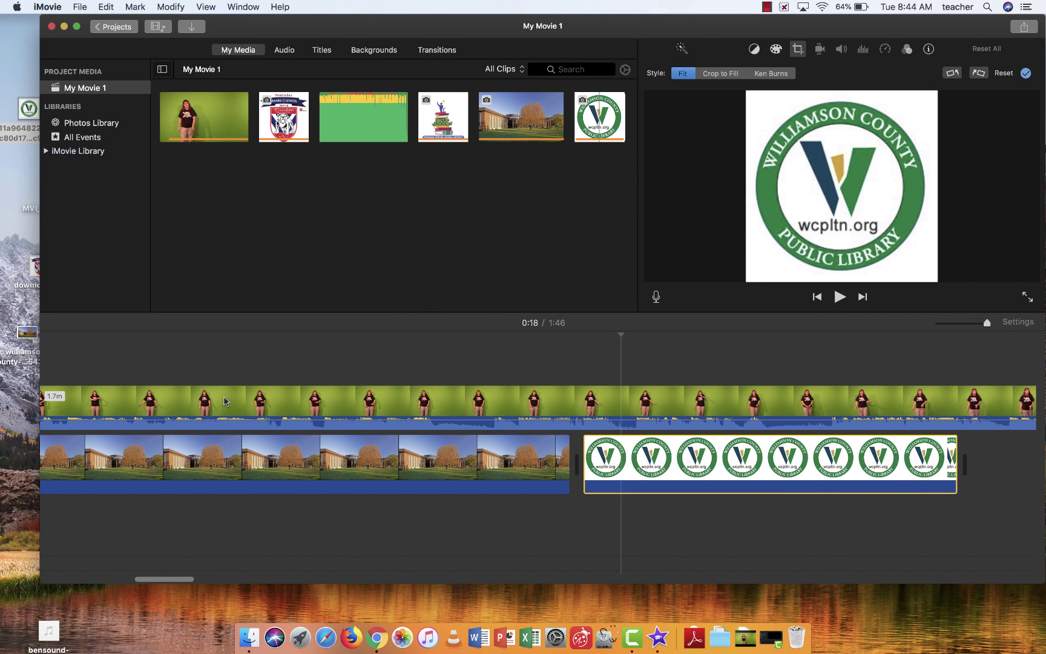
# Shift the green-screen presenter clip to start exactly above the beginning of the Battle of the Books image and play the section
pyautogui.hscroll(-10, 224, 401)
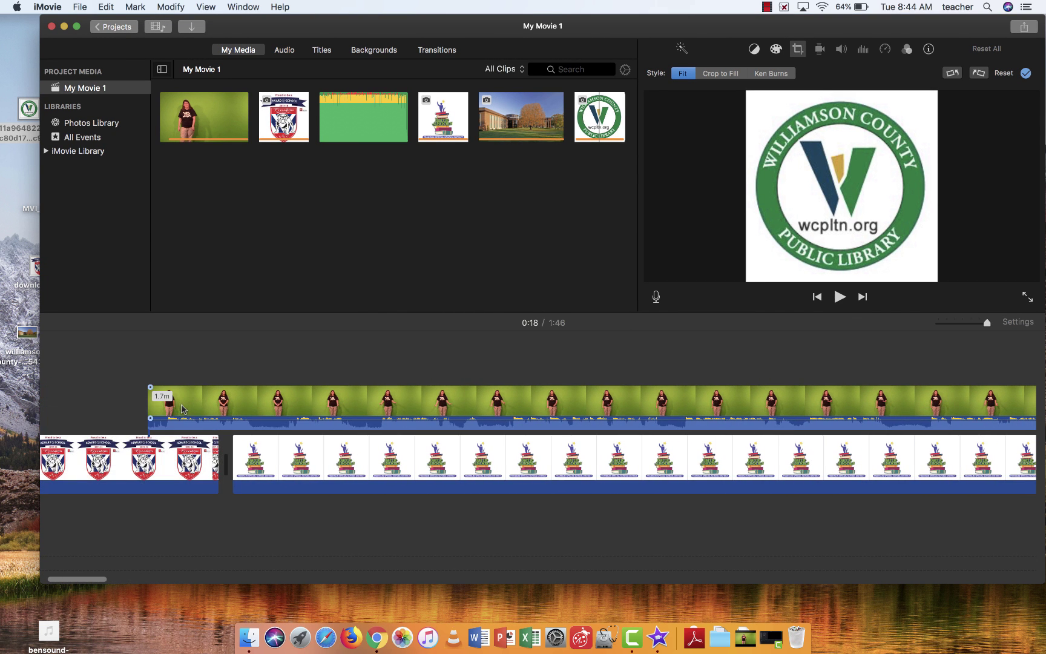
pyautogui.moveTo(198, 405); pyautogui.dragTo(282, 406)
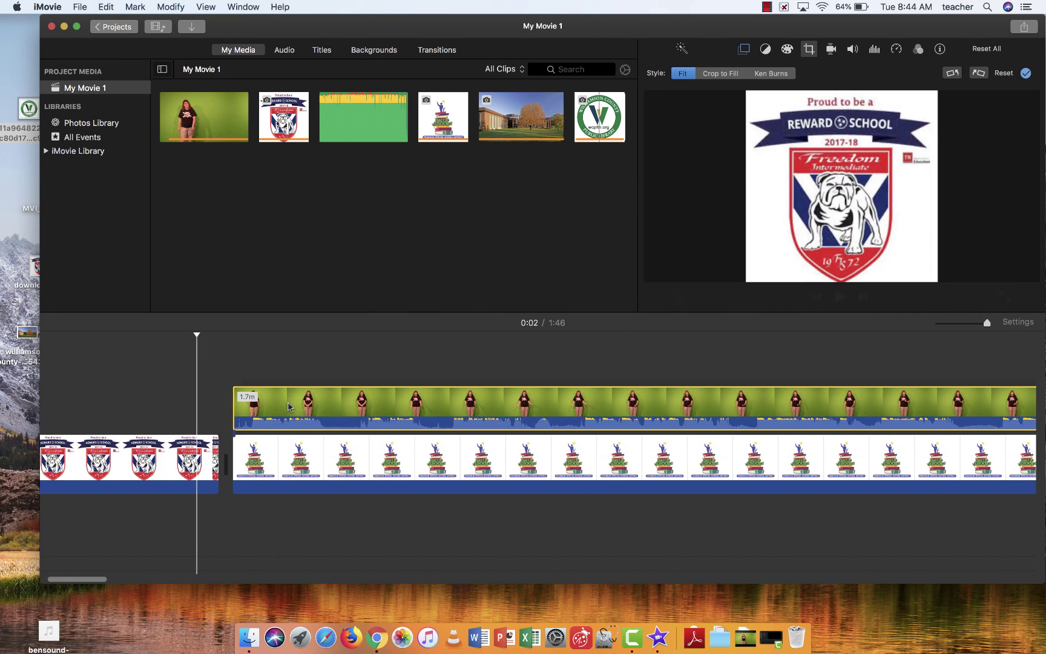
pyautogui.press('space')
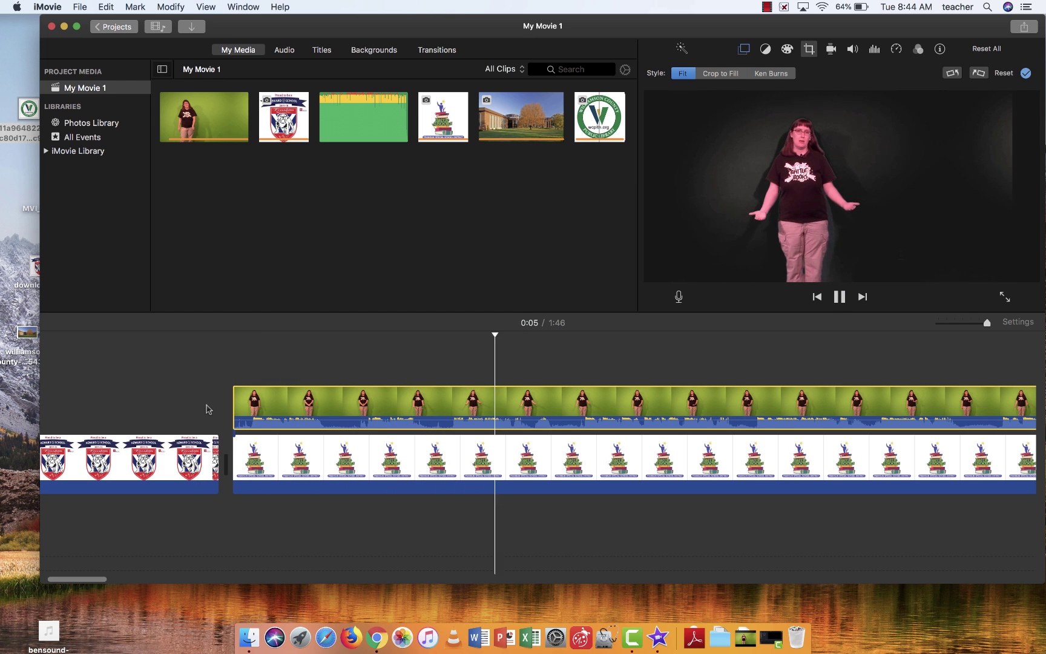
pyautogui.press('space')
# Show the presenter clip's Green/Blue Screen overlay settings and play the keyed section from about 0:02 to 0:14
pyautogui.click(267, 448)
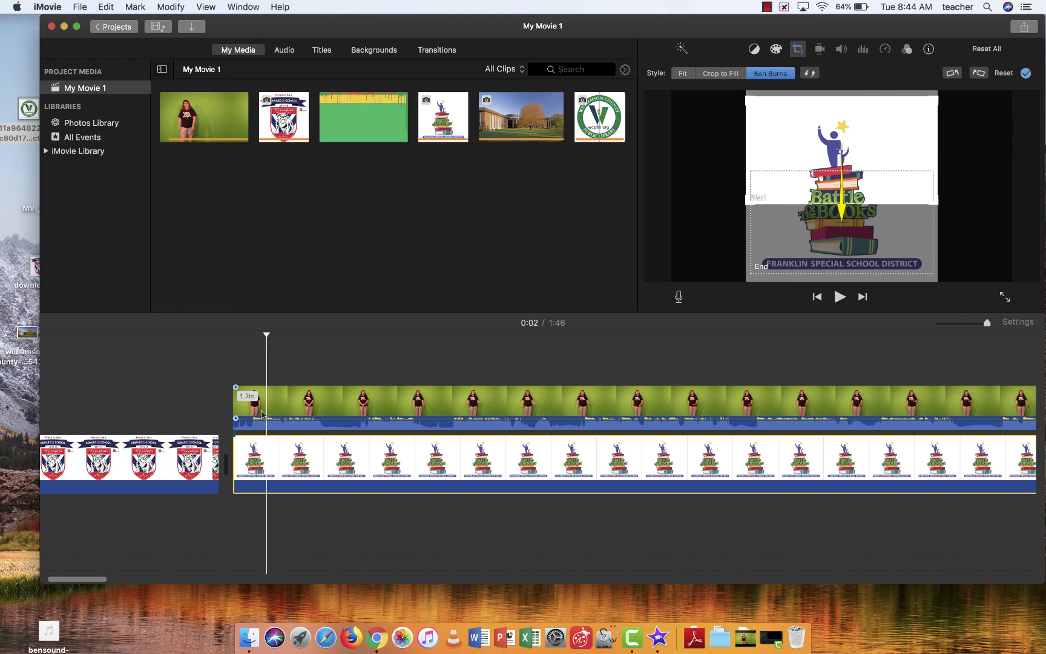
pyautogui.click(243, 416)
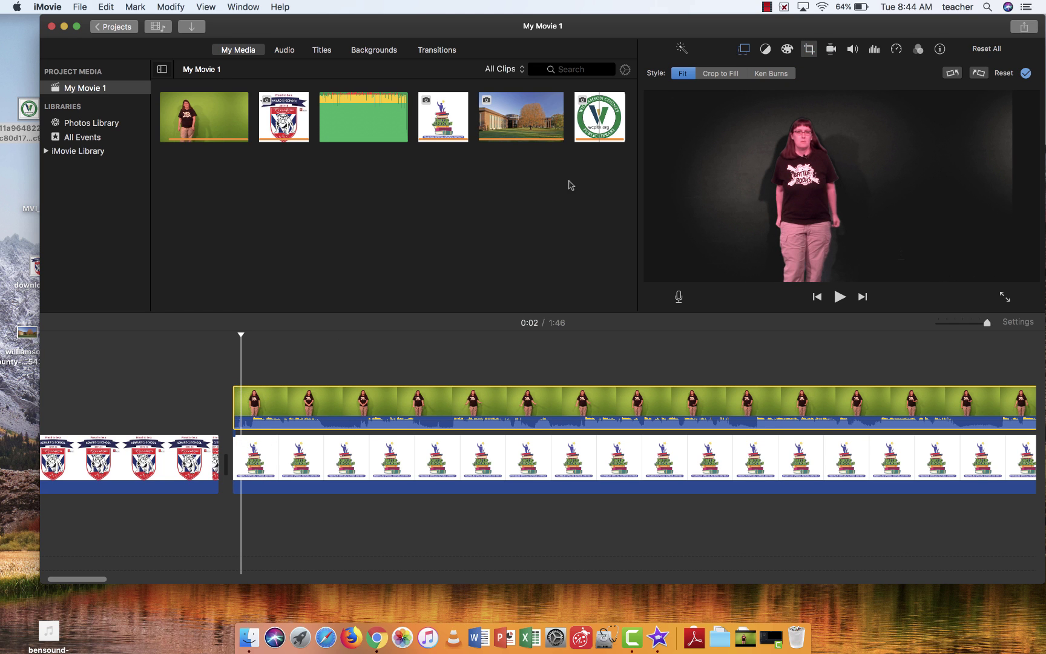
pyautogui.click(745, 49)
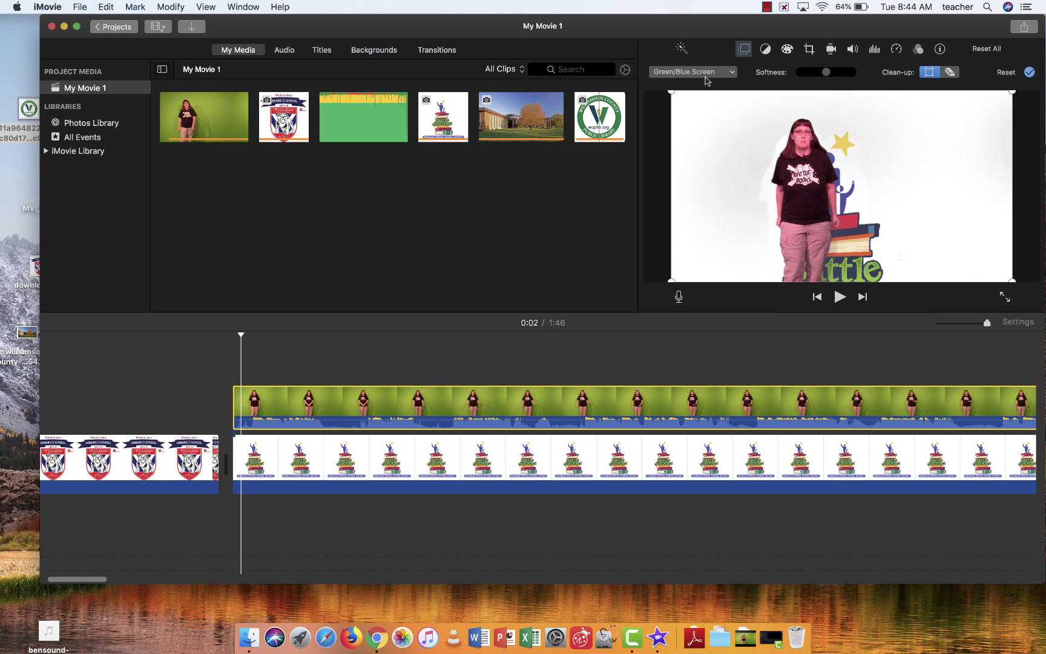
pyautogui.press('space')
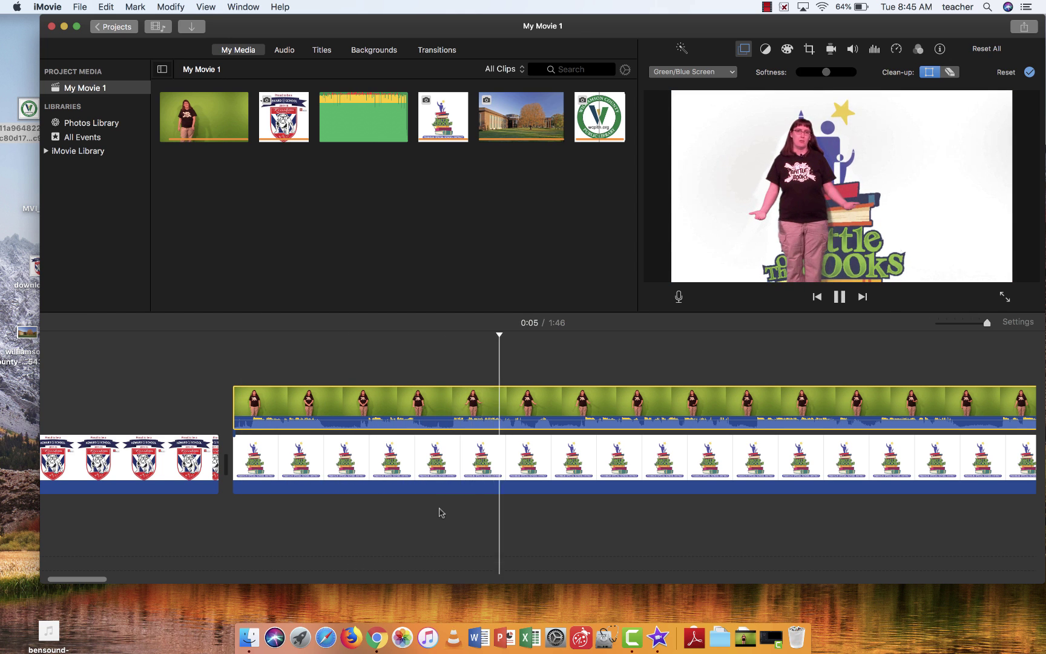
pyautogui.hscroll(10, 441, 512)
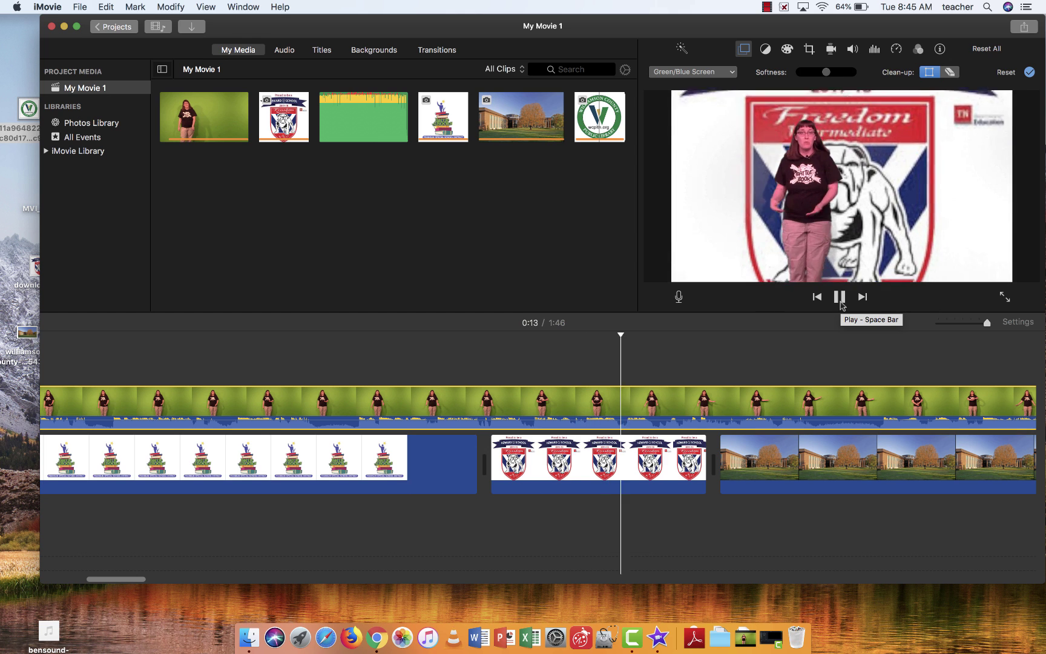
pyautogui.click(840, 302)
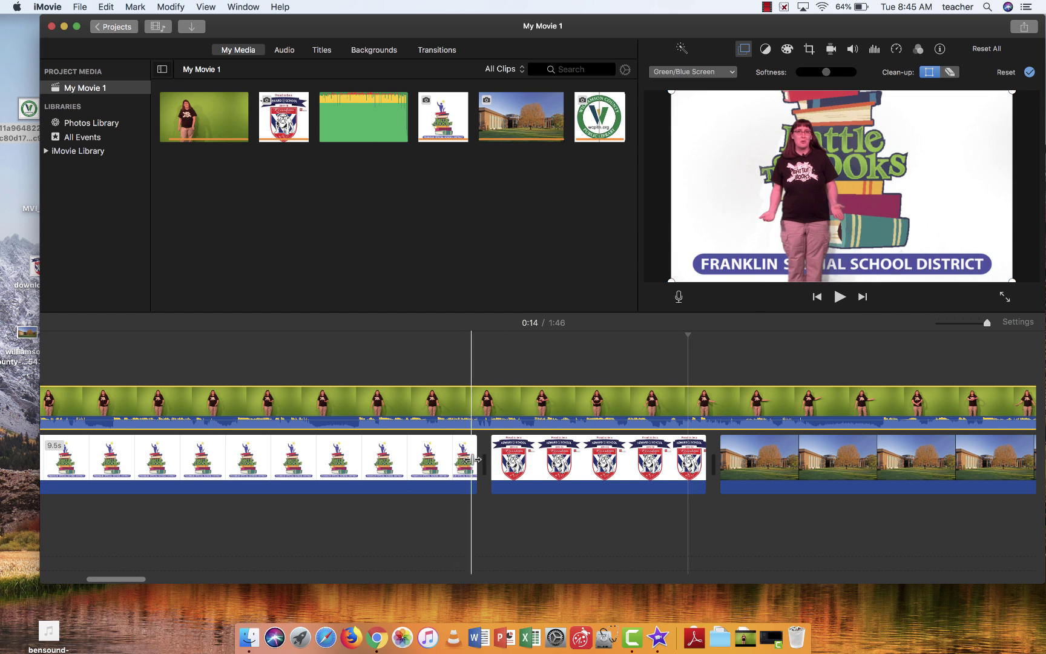
# Trim the end of the Battle of the Books image slightly so the following background images start earlier beneath the presenter
pyautogui.moveTo(474, 458); pyautogui.dragTo(433, 458)
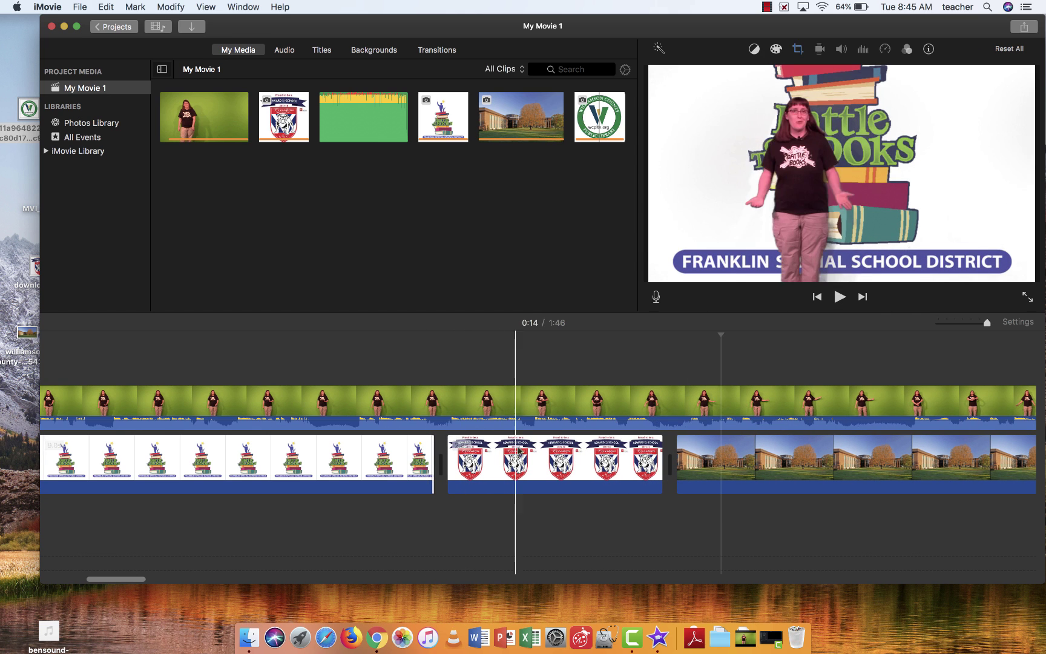
pyautogui.hscroll(3, 391, 460)
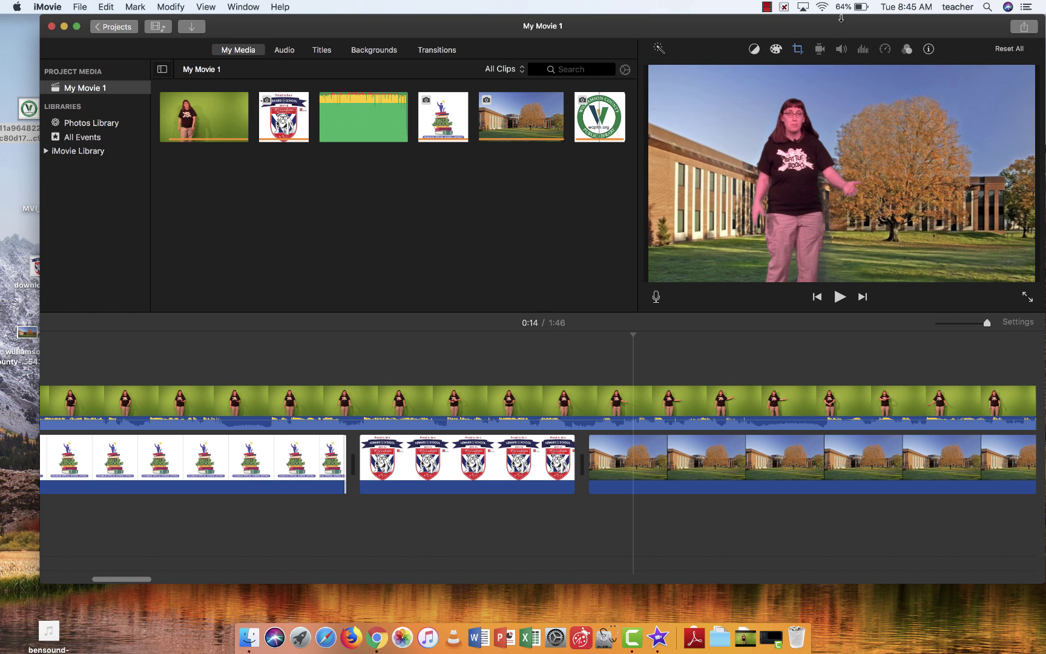
pyautogui.click(774, 6)
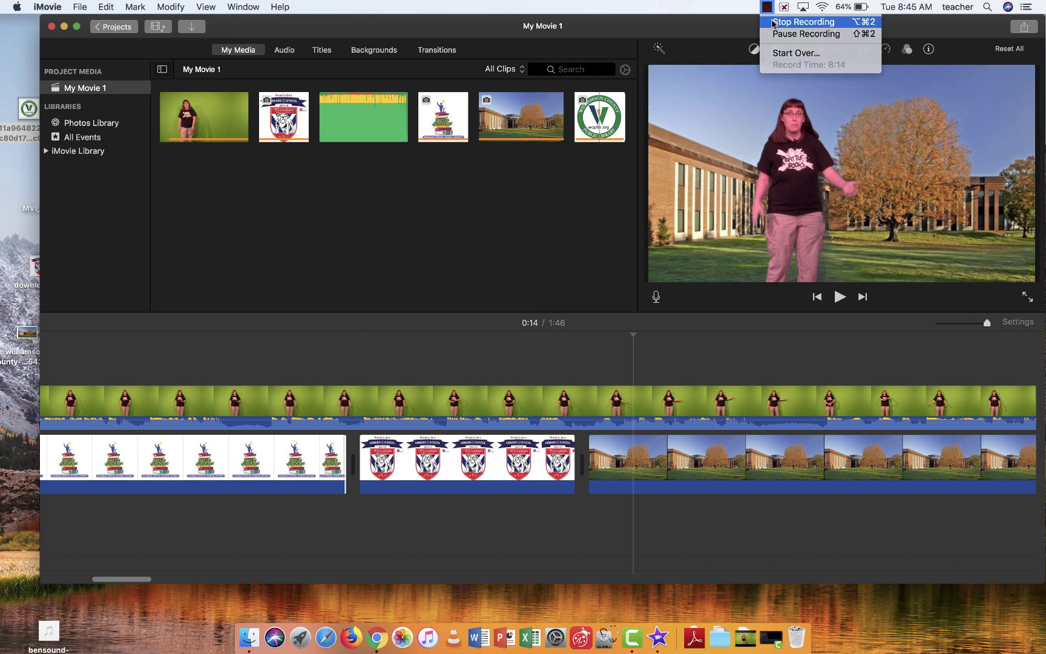
pyautogui.click(775, 20)
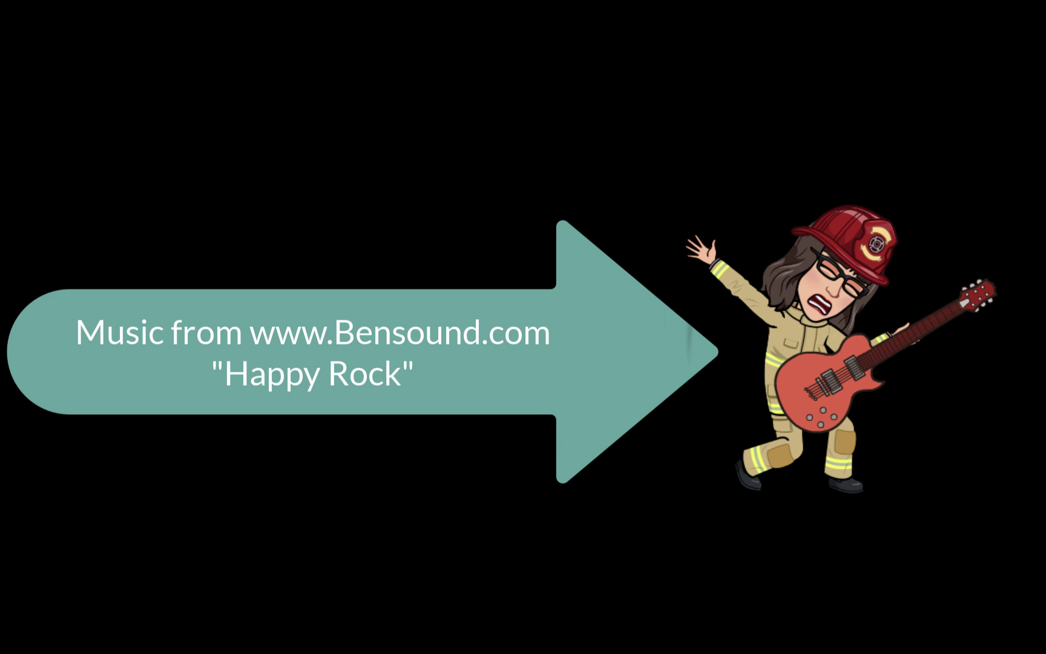